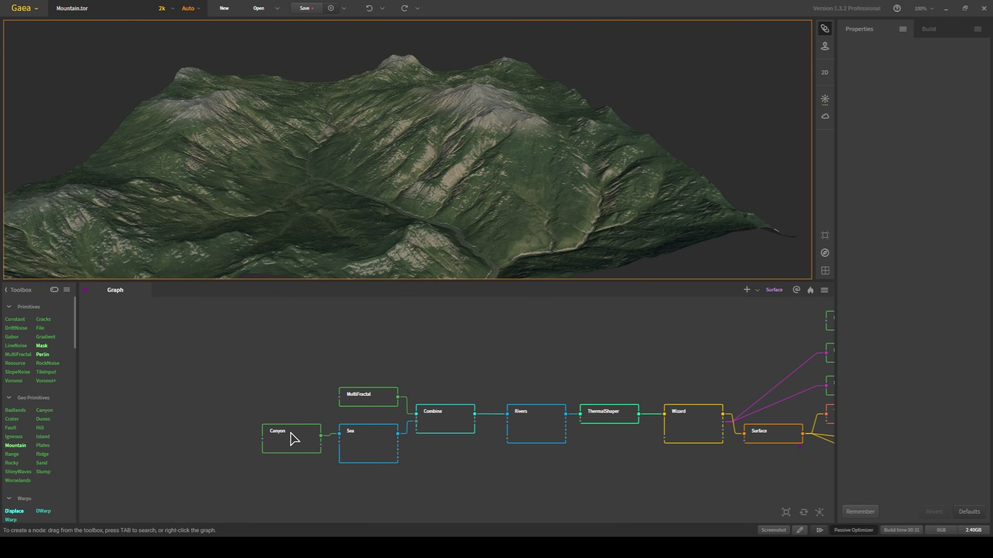
Step: Preview the terrain produced by the Sea and MultiFractal nodes
left_click(377, 457)
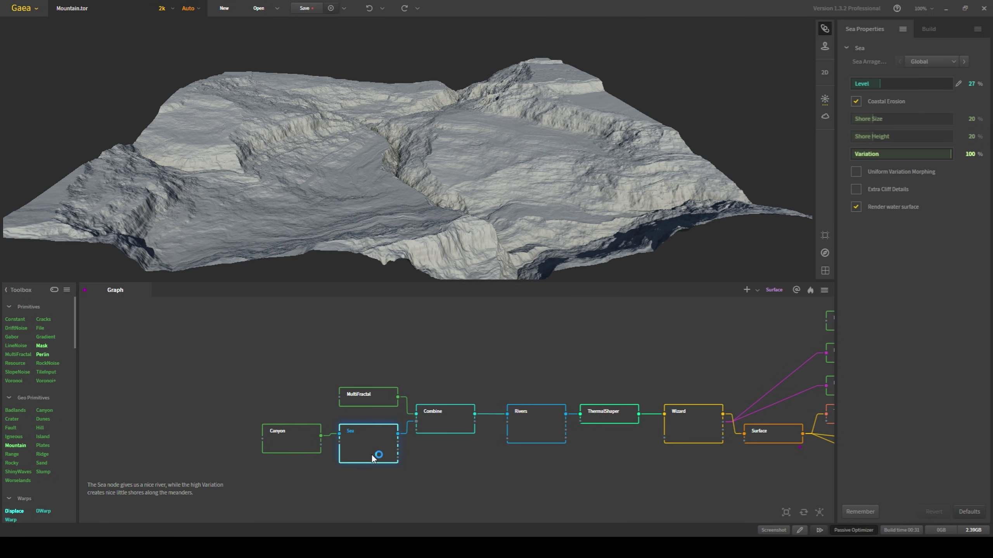
left_click(379, 390)
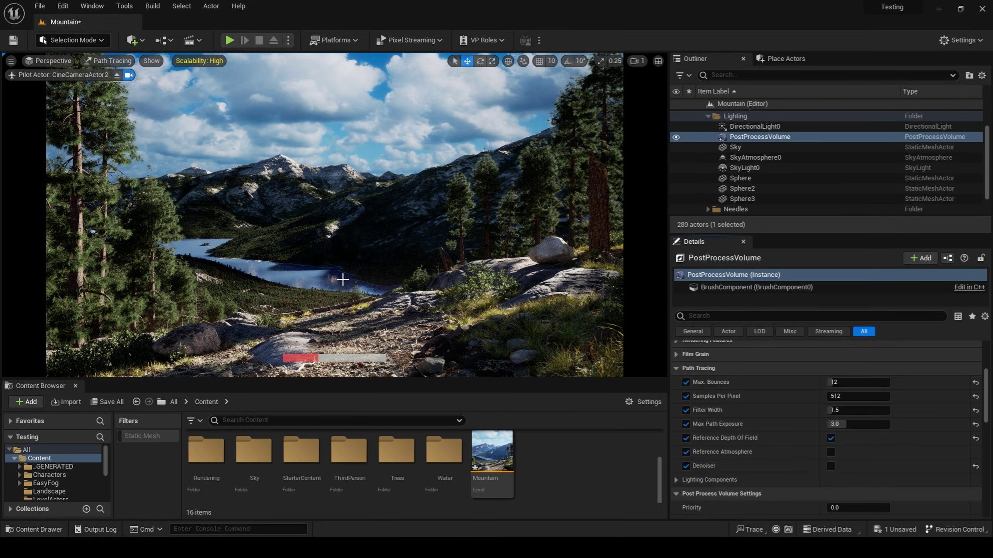
Step: In Unreal Engine, enable Reference Atmosphere for the PostProcessVolume's path tracing and switch the viewport to the Lit view mode
left_click(831, 452)
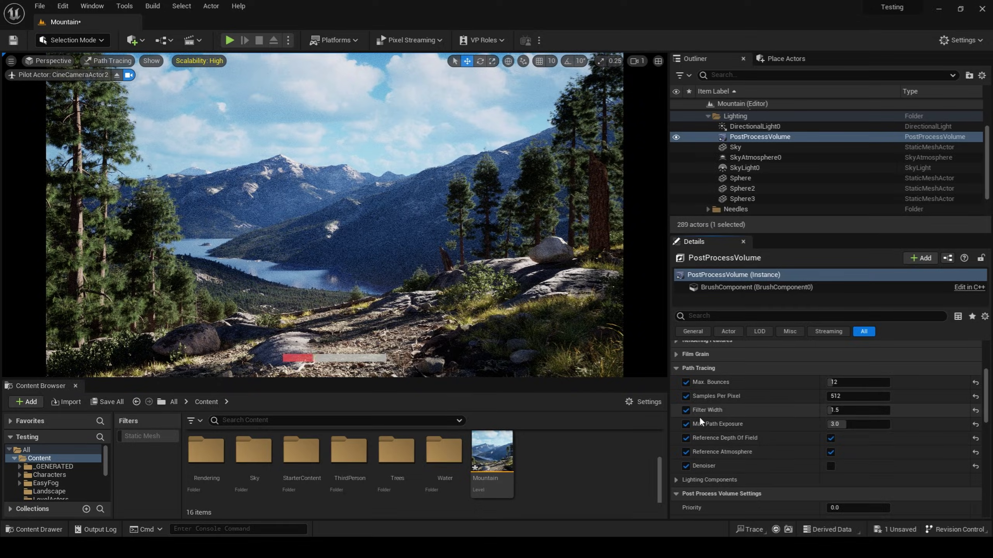
left_click(107, 60)
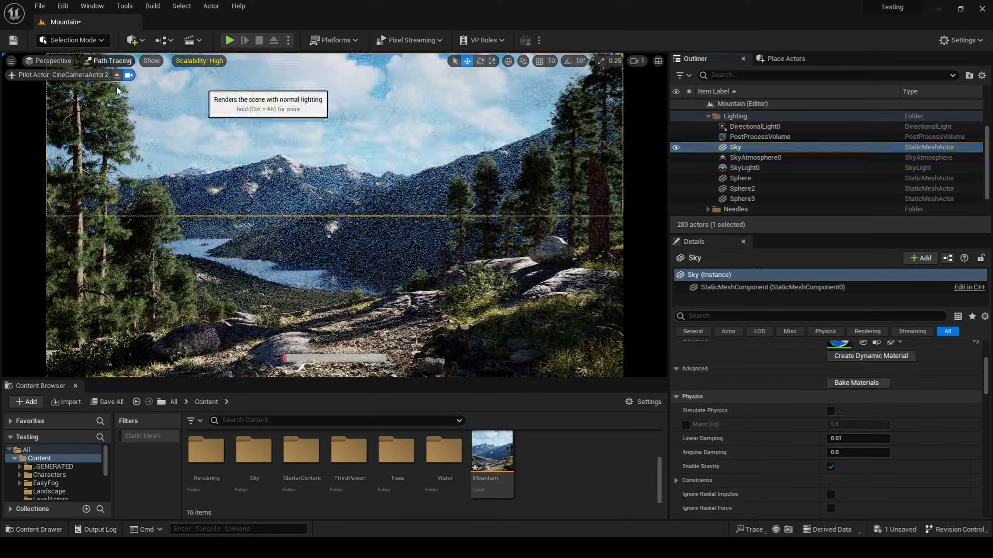
left_click(113, 82)
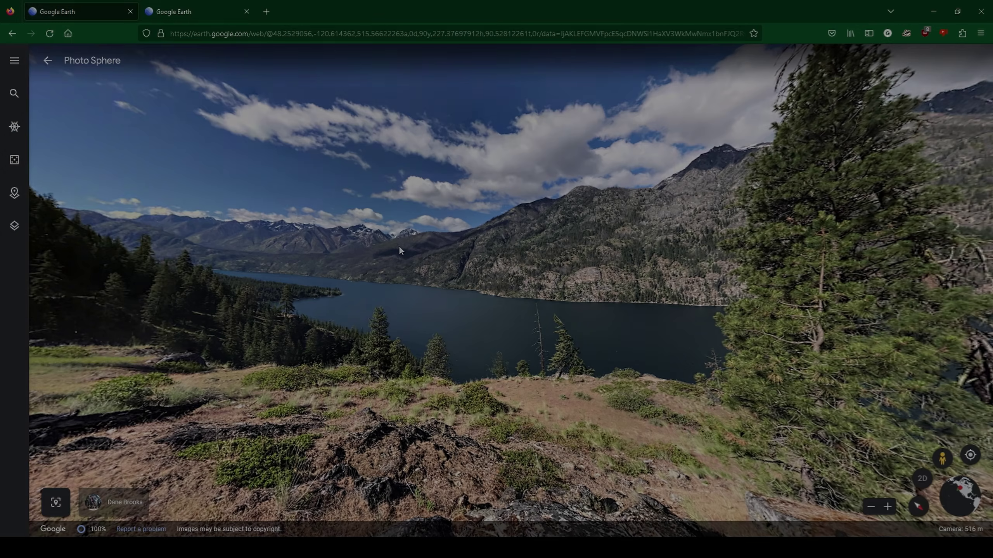
Step: In Google Earth, look around the lake photo sphere and examine the surrounding Lake Chelan terrain from above and at an angle
left_click_drag(400, 248, 527, 274)
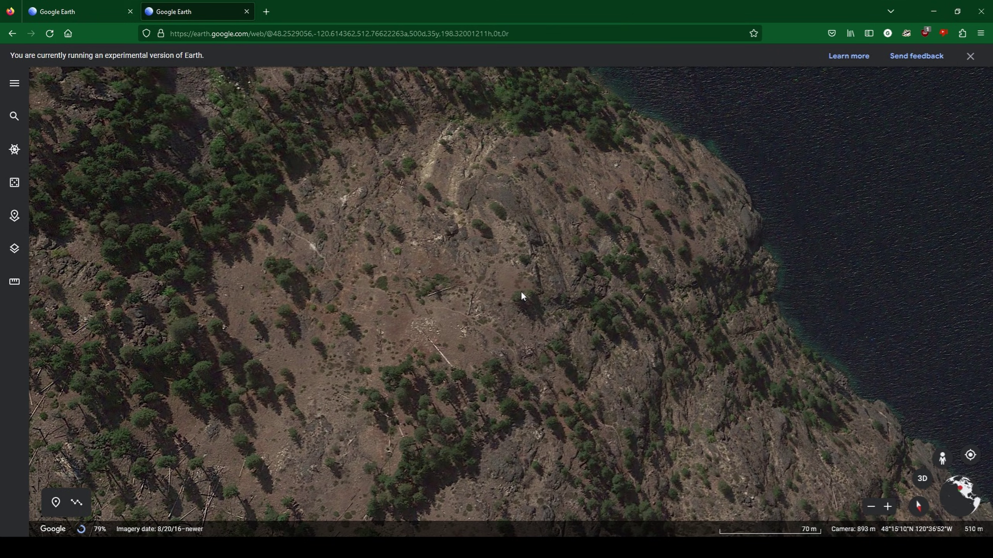
scroll(522, 291, "down", 5)
scroll(521, 291, "down", 10)
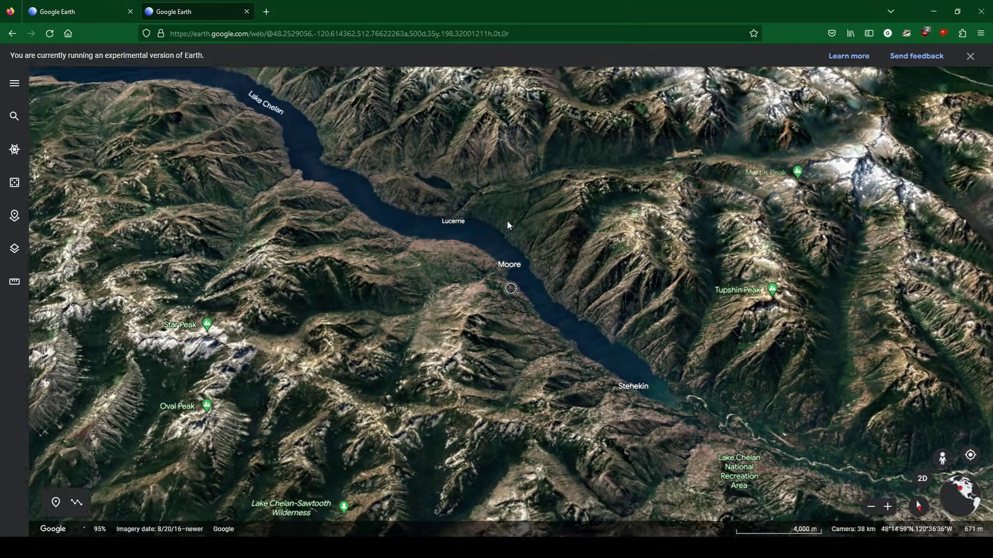
middle_click_drag(507, 221, 498, 180)
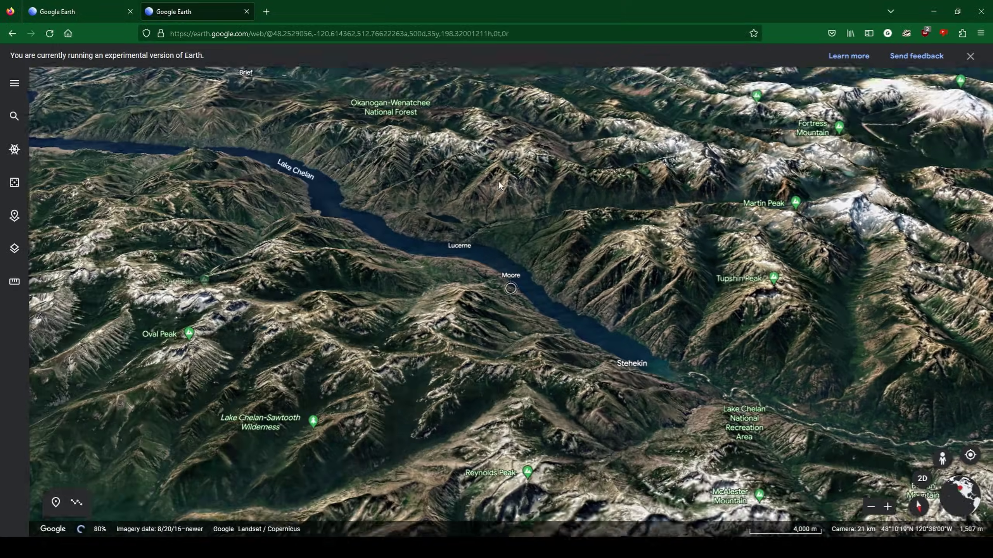
middle_click_drag(496, 257, 478, 215)
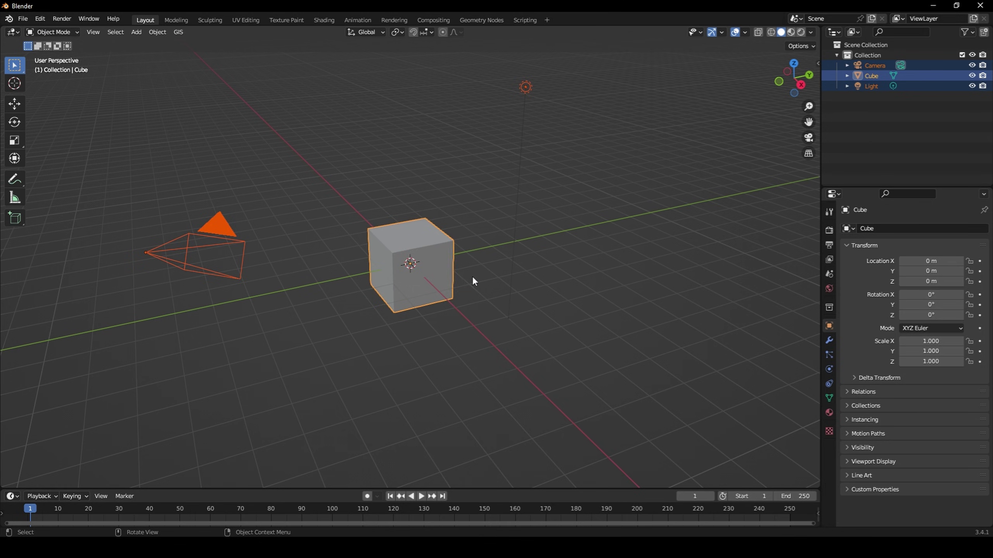
Step: In Blender, delete the default scene objects and load a web basemap with Google as source and the Satellite layer
key("Delete")
left_click(244, 44)
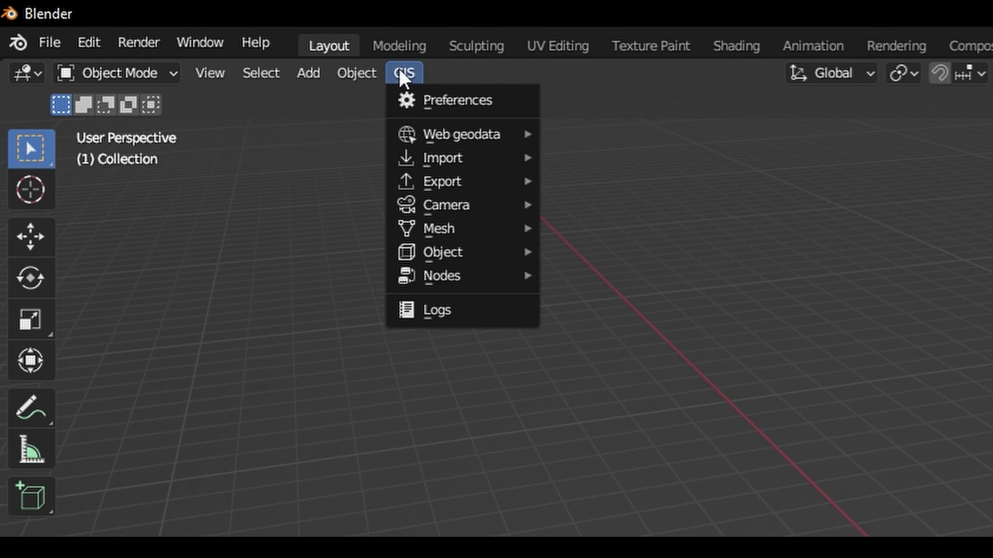
mouse_move(265, 81)
left_click(379, 83)
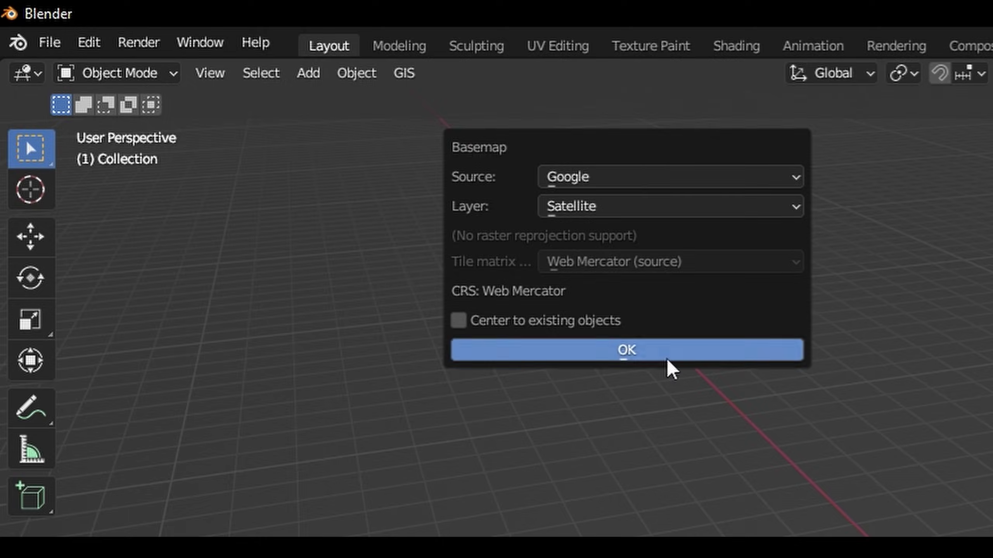
left_click(667, 358)
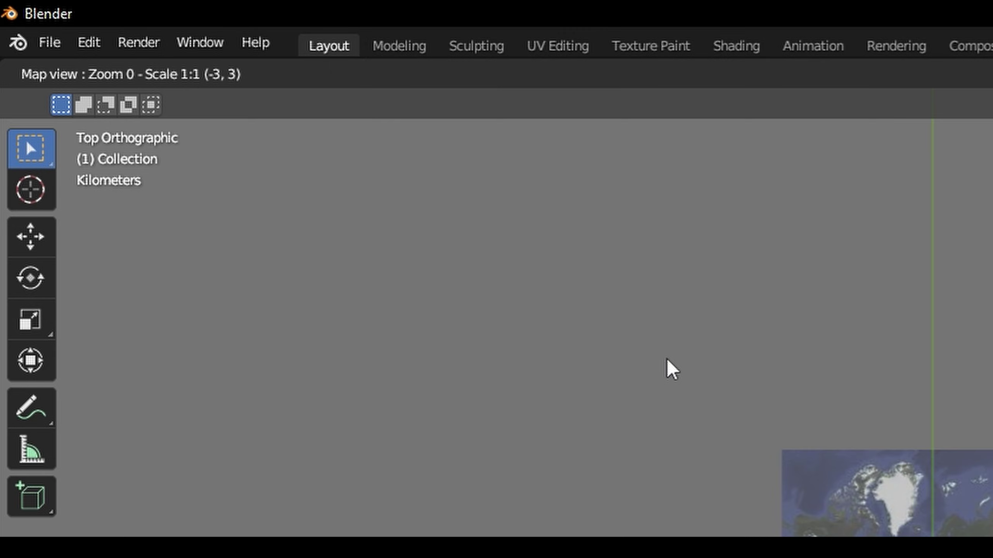
Step: Bring the basemap to the Lake Chelan area, frame the lake and surrounding mountains, and export the view as a textured plane
key("g")
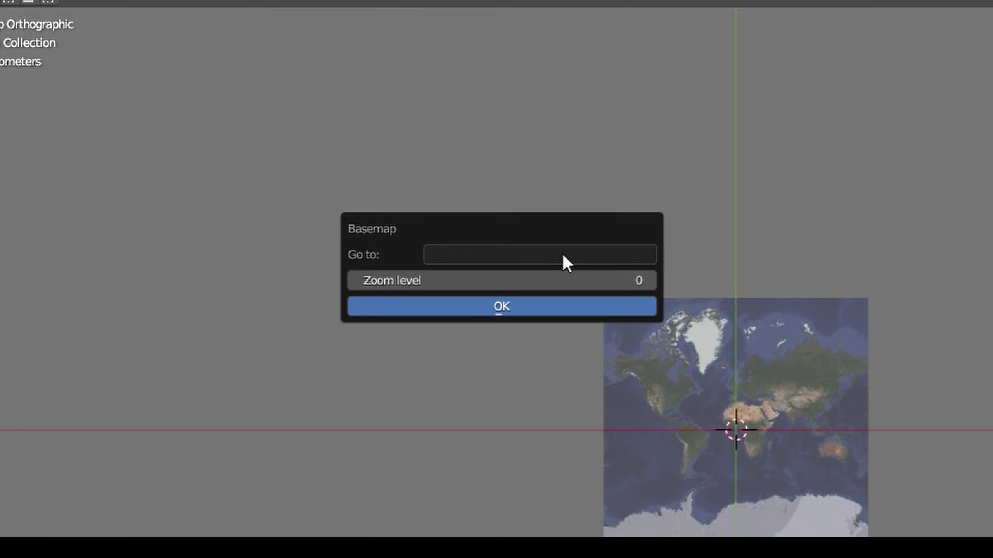
left_click(570, 246)
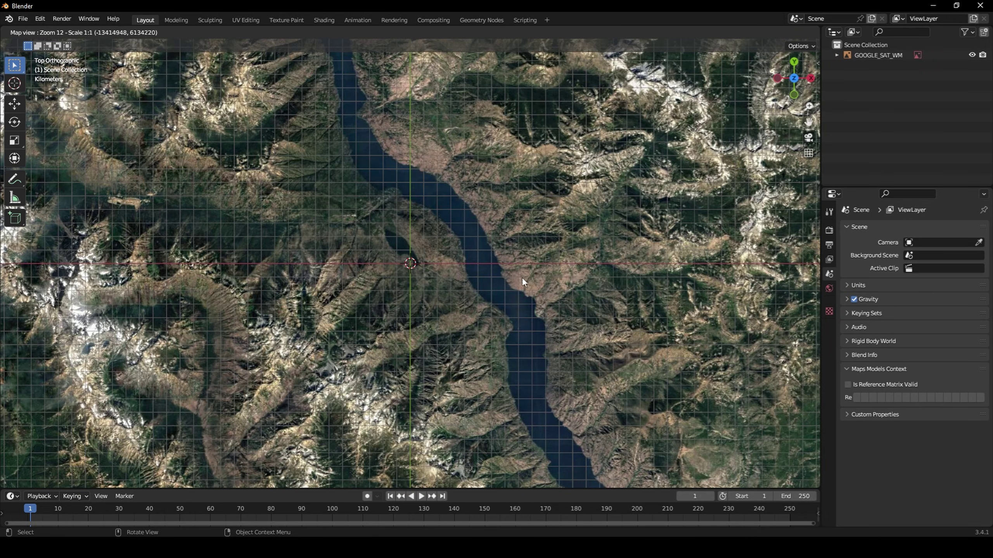
scroll(523, 282, "down", 1)
left_click_drag(508, 290, 439, 270)
key("e")
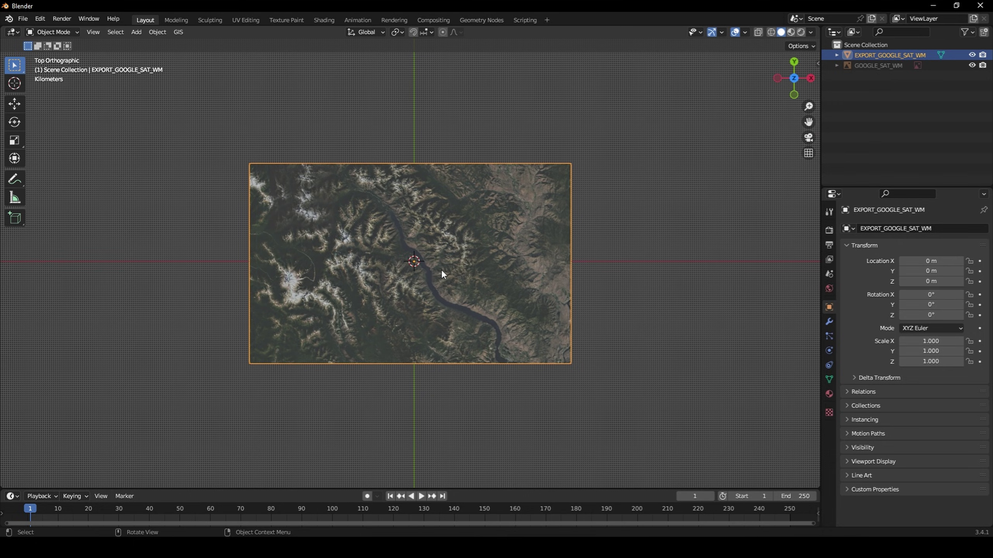
Step: Apply SRTM elevation data to the exported satellite plane and inspect its relief
left_click(245, 44)
mouse_move(288, 86)
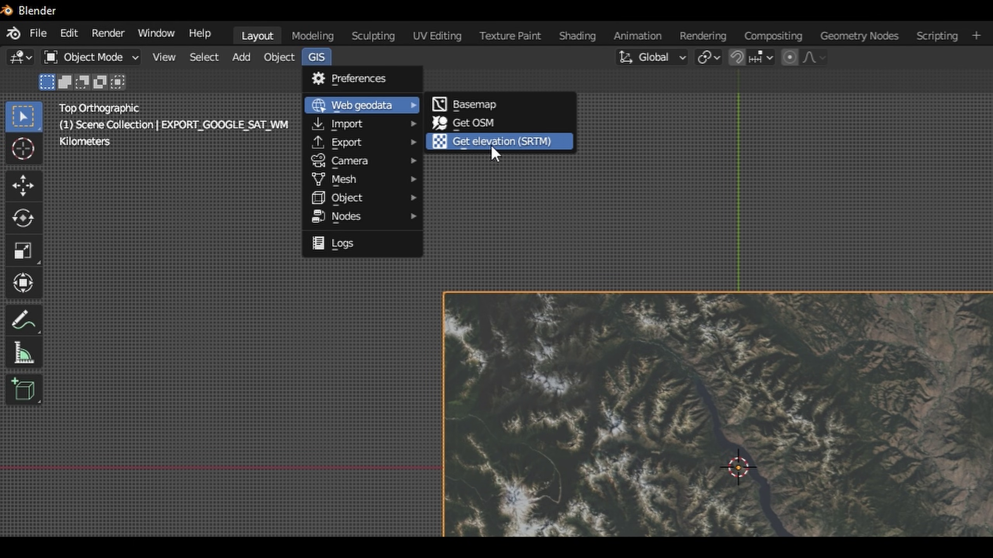
left_click(398, 110)
left_click(563, 198)
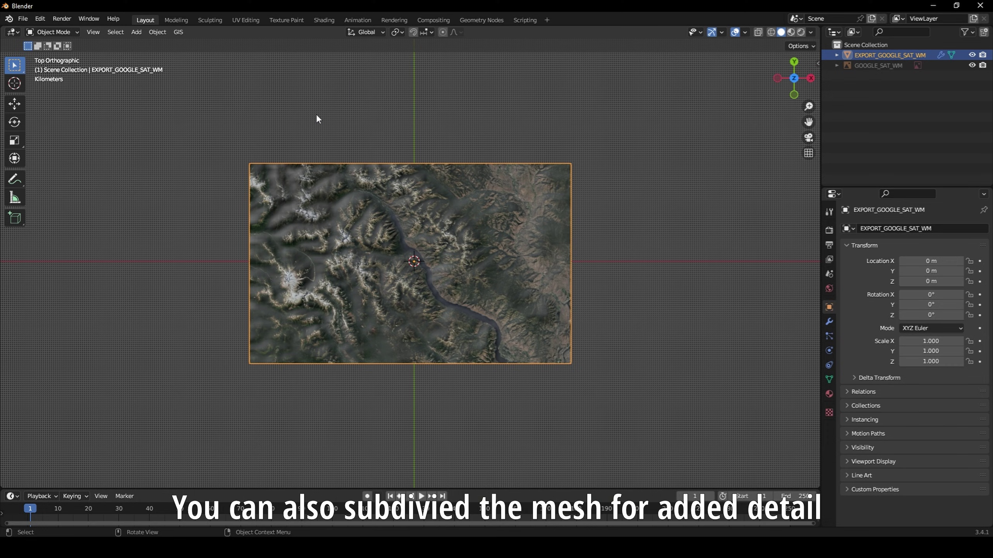
scroll(748, 481, "up", 1)
middle_click_drag(419, 269, 380, 260)
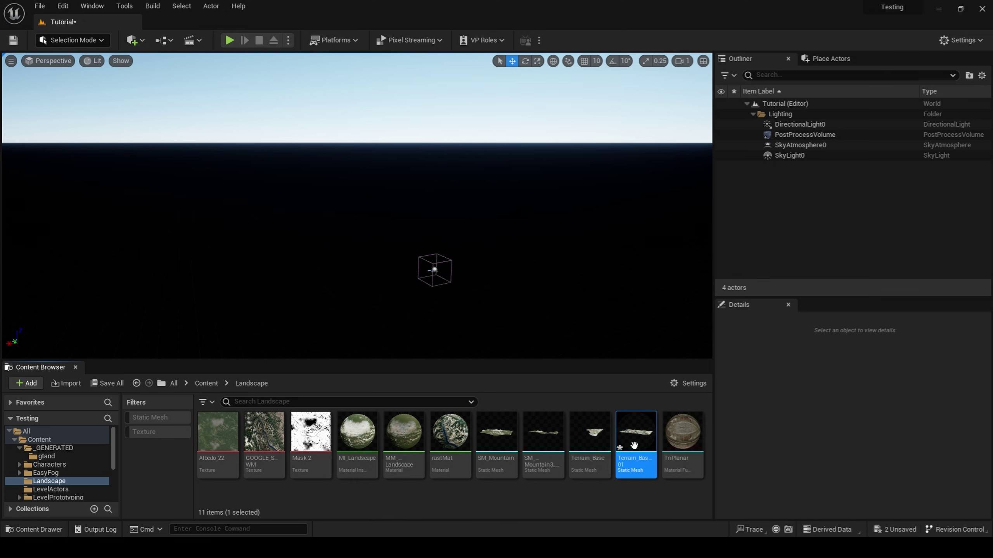
Step: In Unreal Engine, place the Terrain_Base_01 mesh in the level and adjust the piloted cine camera's view over the valley
left_click_drag(634, 446, 579, 296)
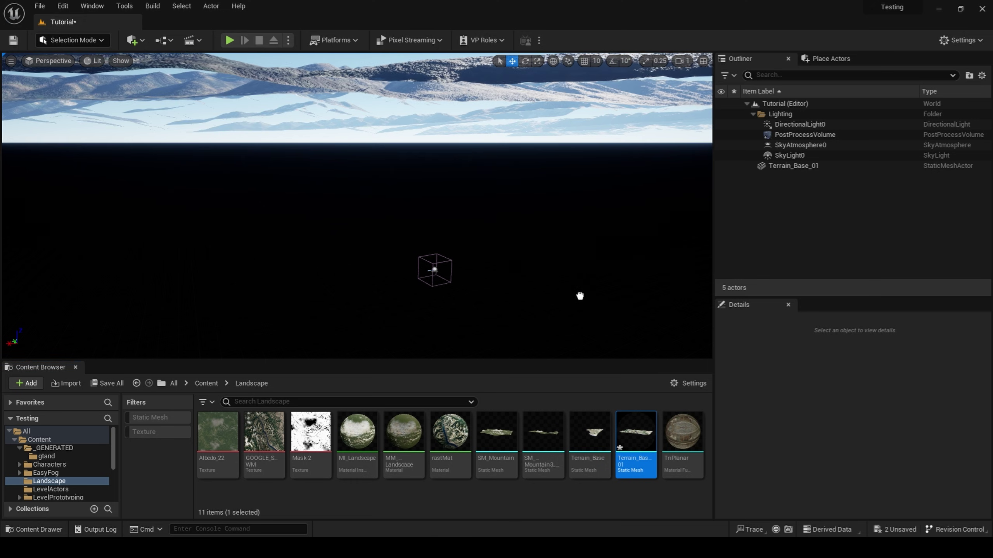
left_click_drag(408, 252, 408, 252)
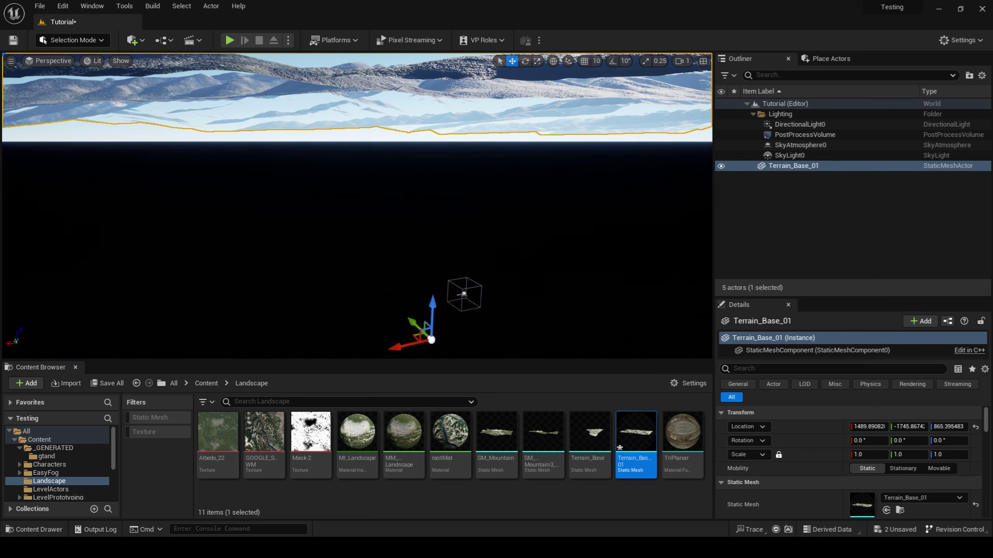
key("f")
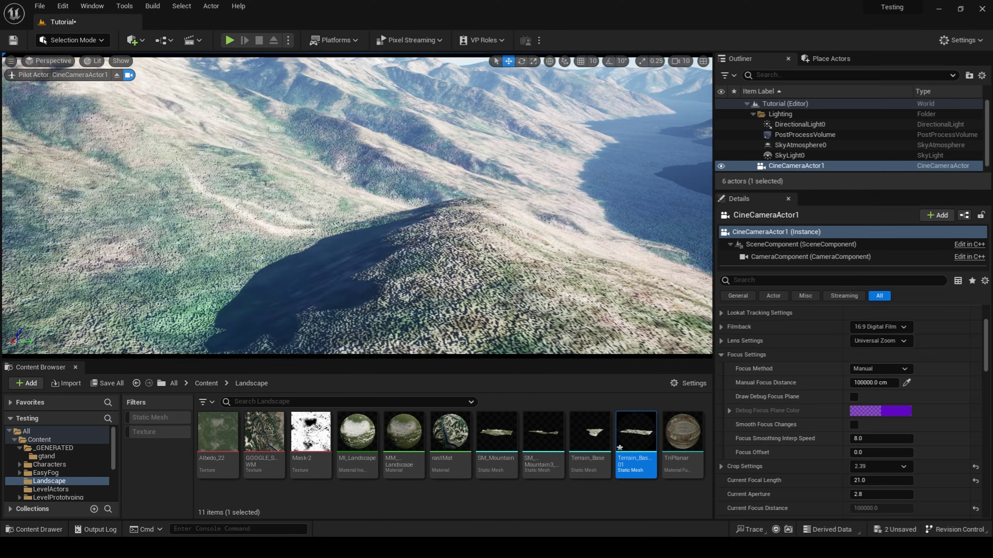
right_click_drag(357, 206, 520, 230)
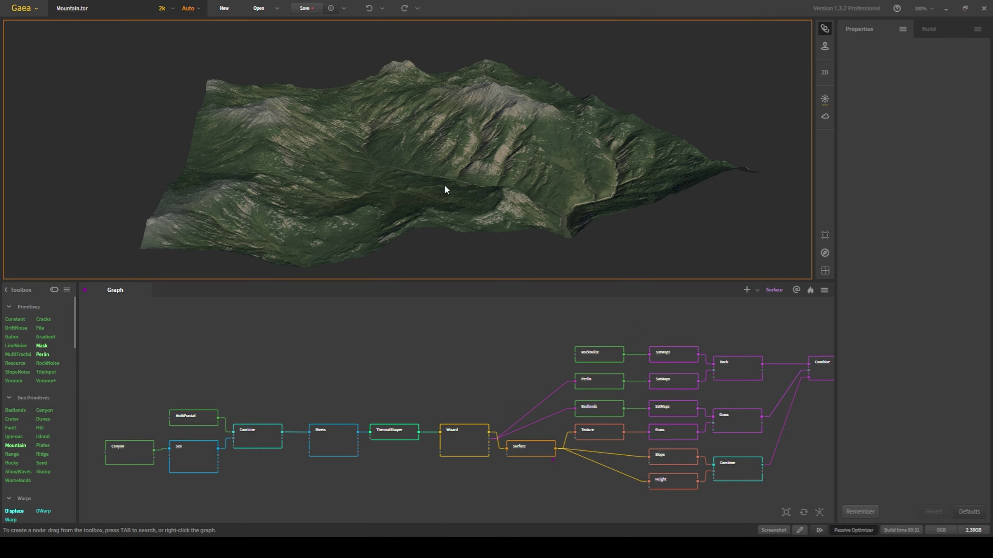
Step: Compare the mountain terrain in Gaea with the lake photo sphere in Google Earth
mouse_move(469, 207)
left_mouse_down()
mouse_move(485, 211)
mouse_move(489, 199)
mouse_move(469, 213)
left_mouse_up()
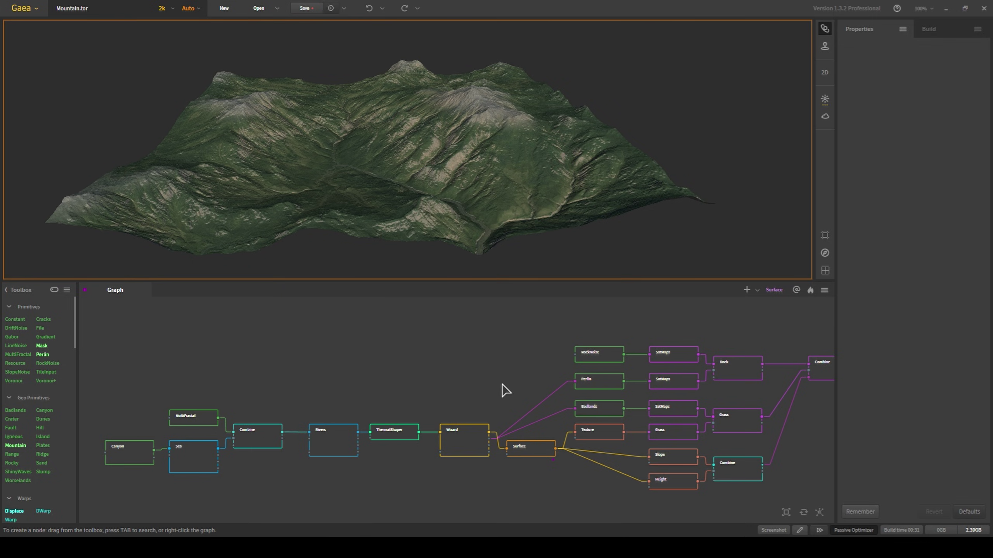
scroll(485, 379, "down", 2)
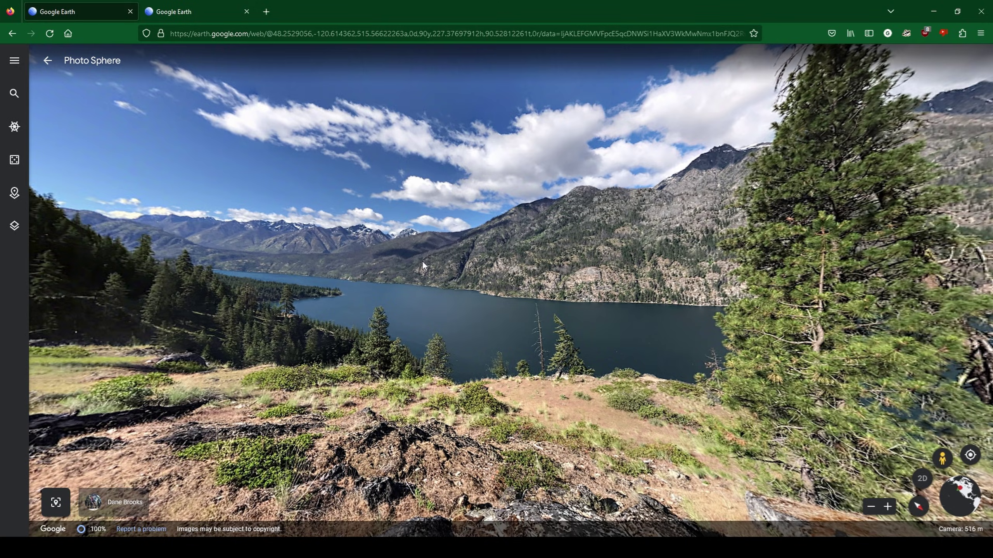
left_click_drag(398, 245, 525, 269)
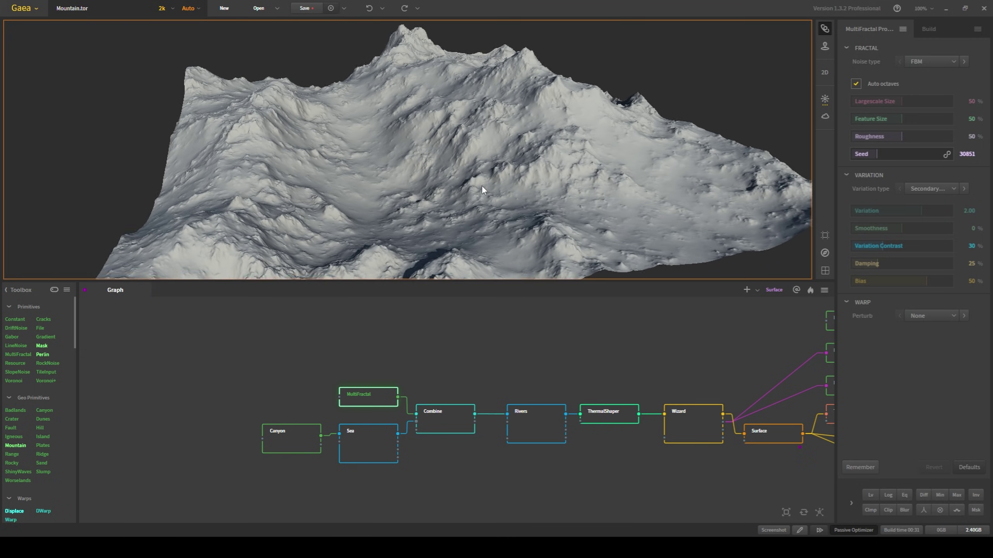
Step: In Gaea, examine the terrain shape at the MultiFractal, Sea, Rivers and ThermalShaper nodes
left_click_drag(481, 184, 486, 141)
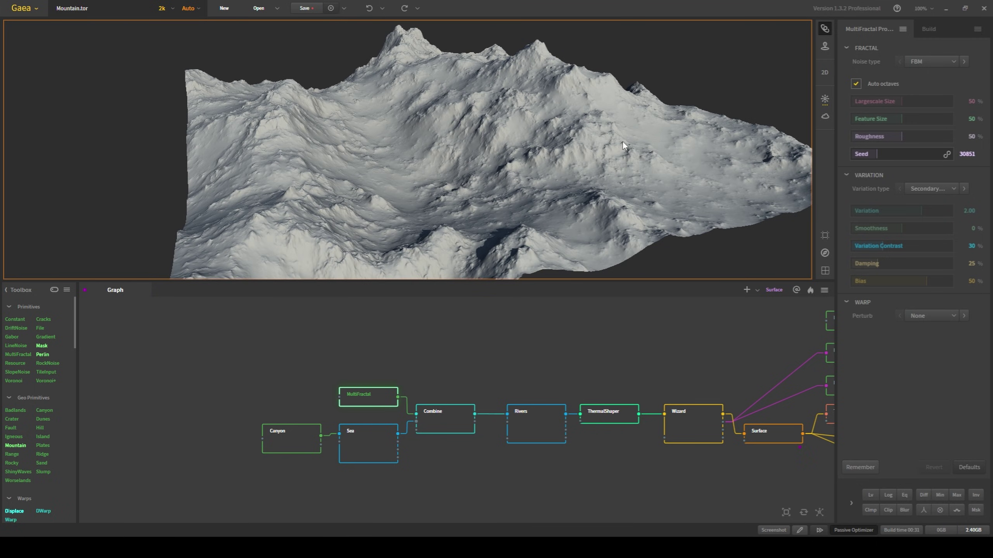
left_click_drag(624, 145, 572, 144)
left_click(375, 458)
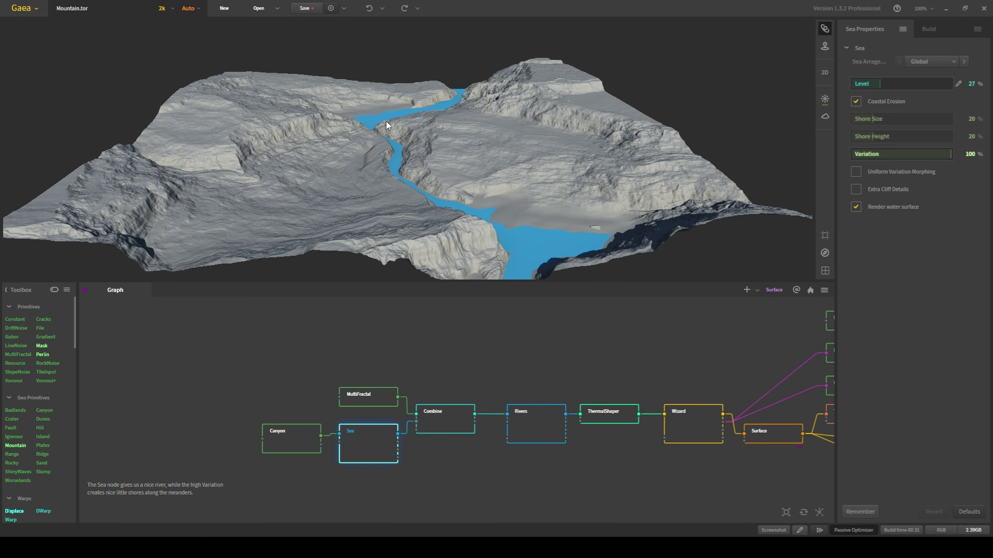
left_click(367, 402)
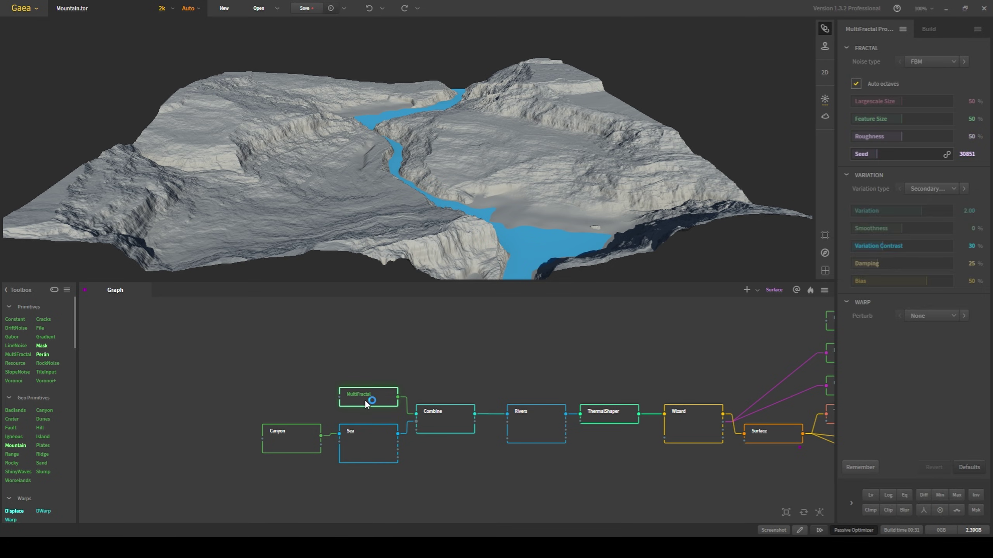
left_click(525, 422)
left_click_drag(468, 218, 447, 113)
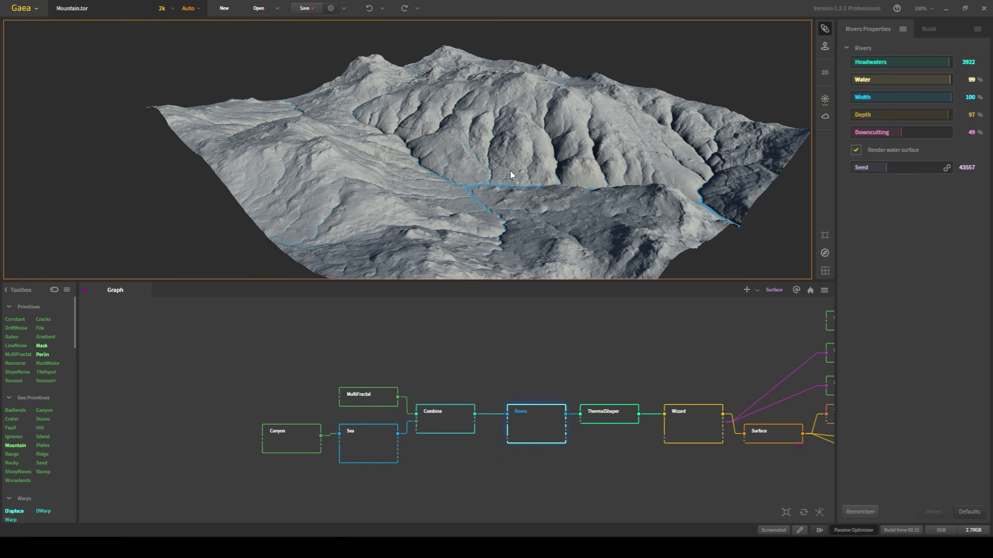
left_click_drag(510, 170, 420, 170)
left_click(608, 414)
scroll(421, 169, "up", 3)
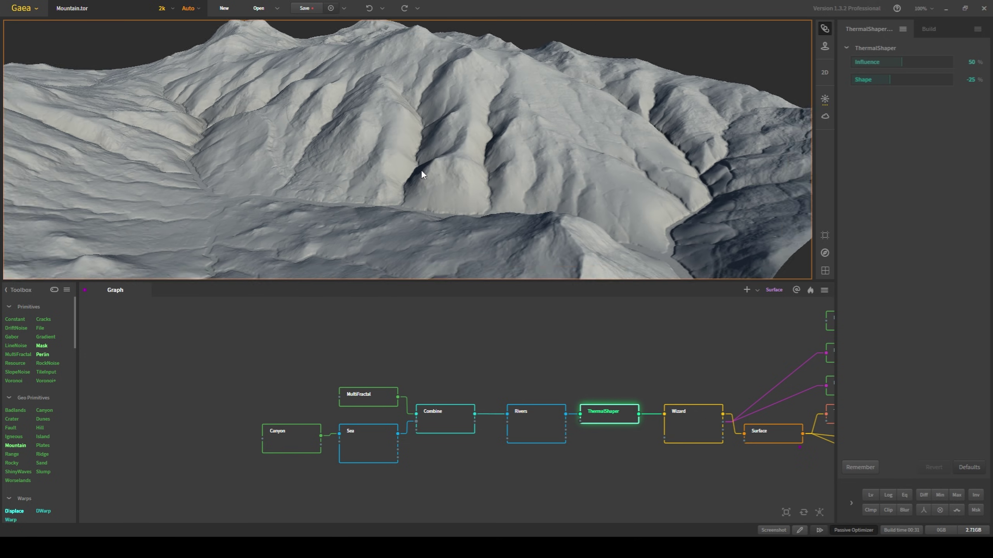
left_click(536, 408)
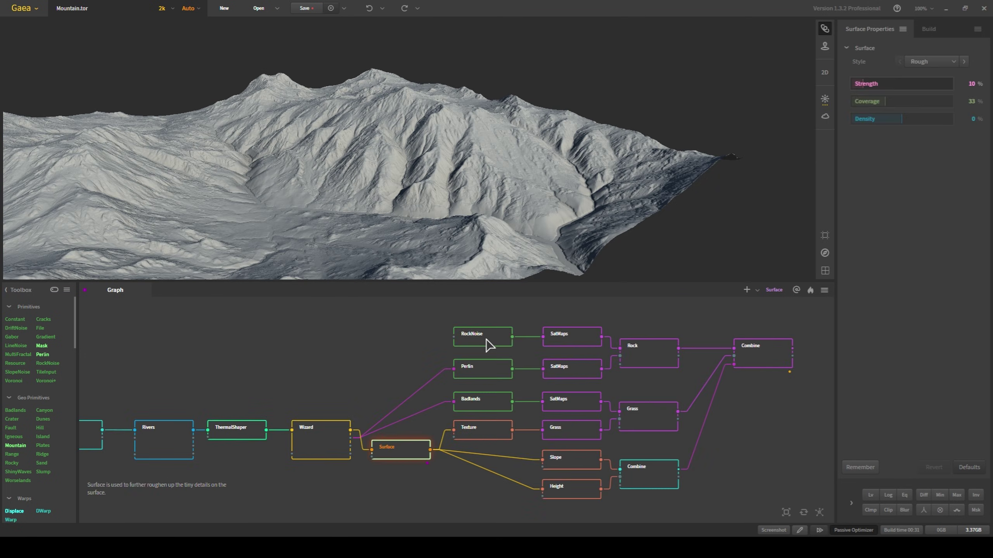
Step: Examine the RockNoise and Perlin branches with their SatMaps colouring, up to the blended Rock node
left_click(486, 341)
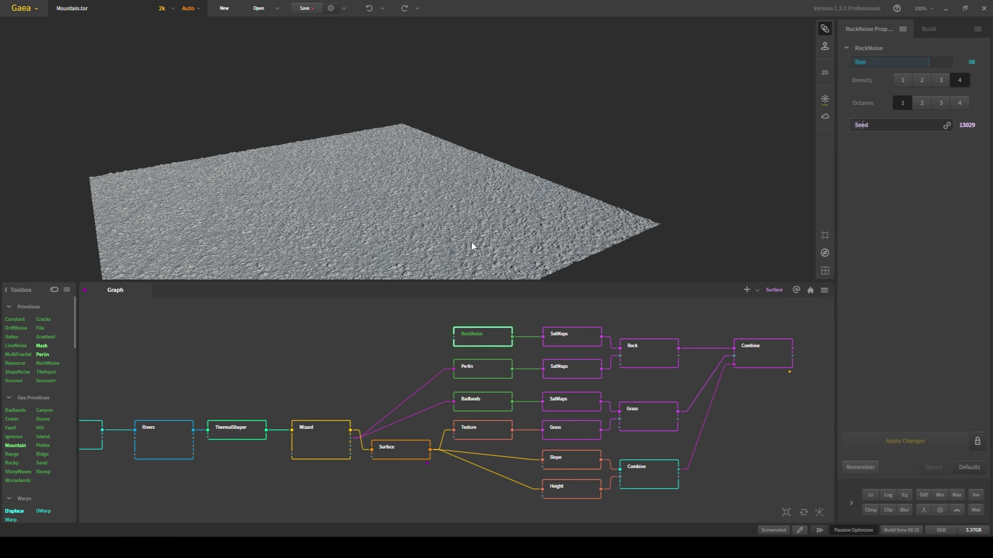
scroll(423, 200, "up", 5)
left_click_drag(437, 184, 445, 168)
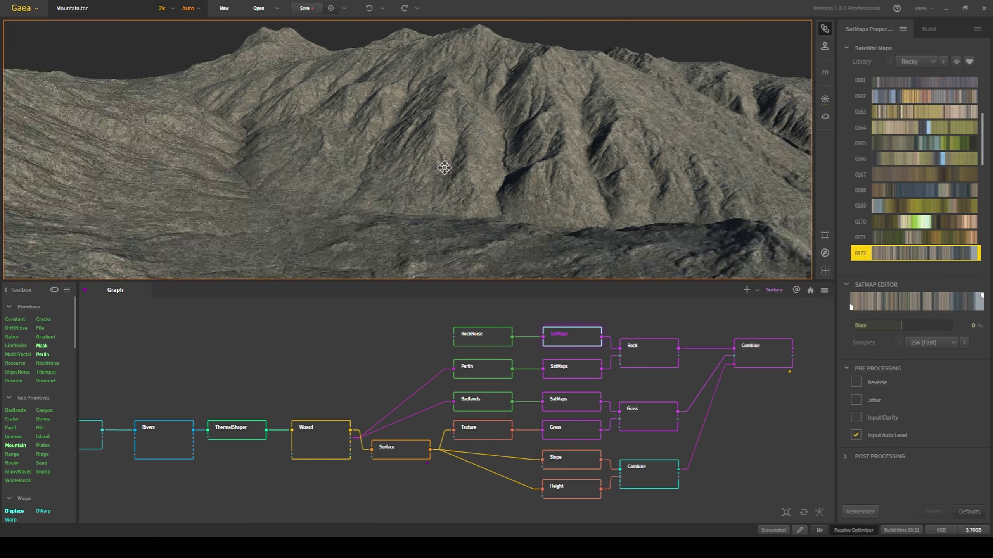
left_click(472, 372)
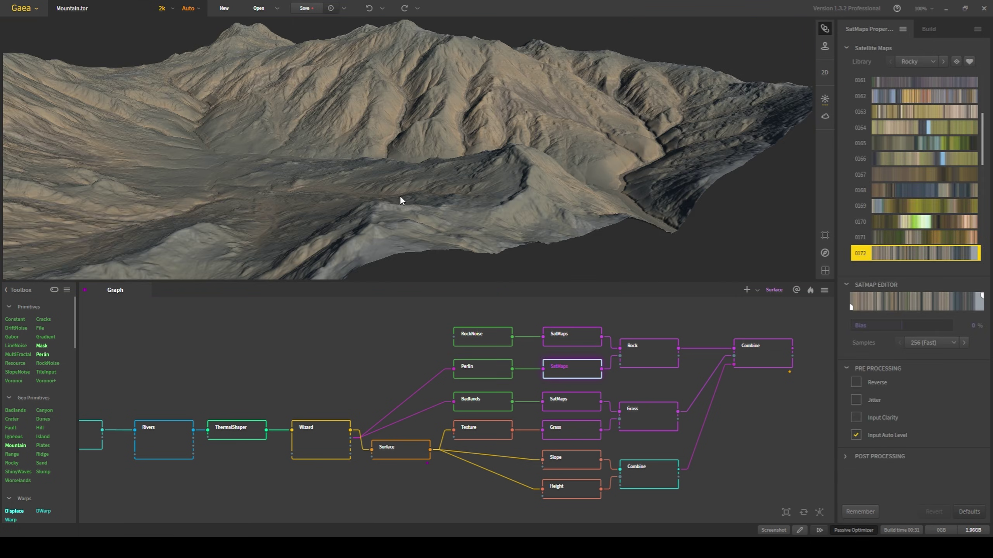
left_click_drag(401, 200, 207, 158)
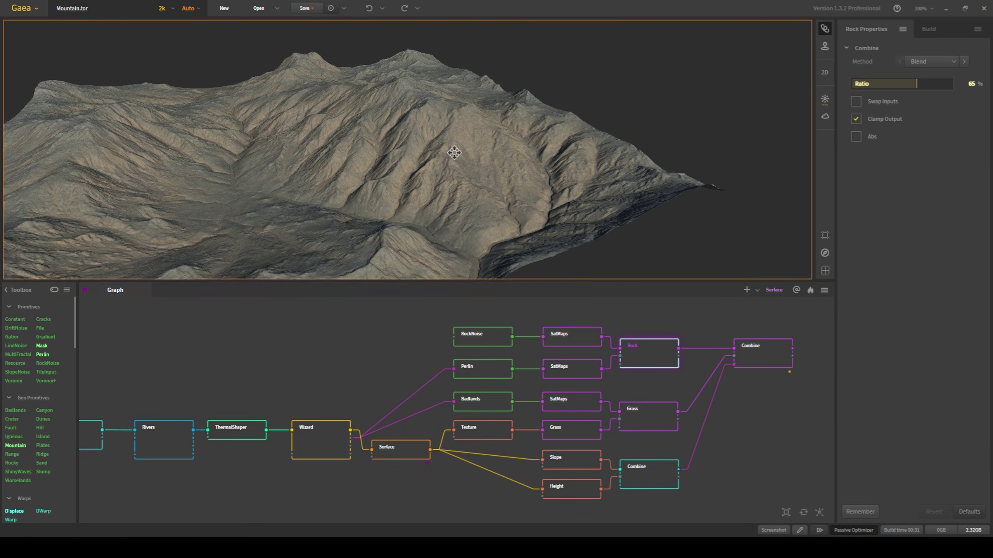
Step: Examine the Rock blend up close, the Badlands grass branch and the colouring at the final Combine node
scroll(454, 154, "up", 3)
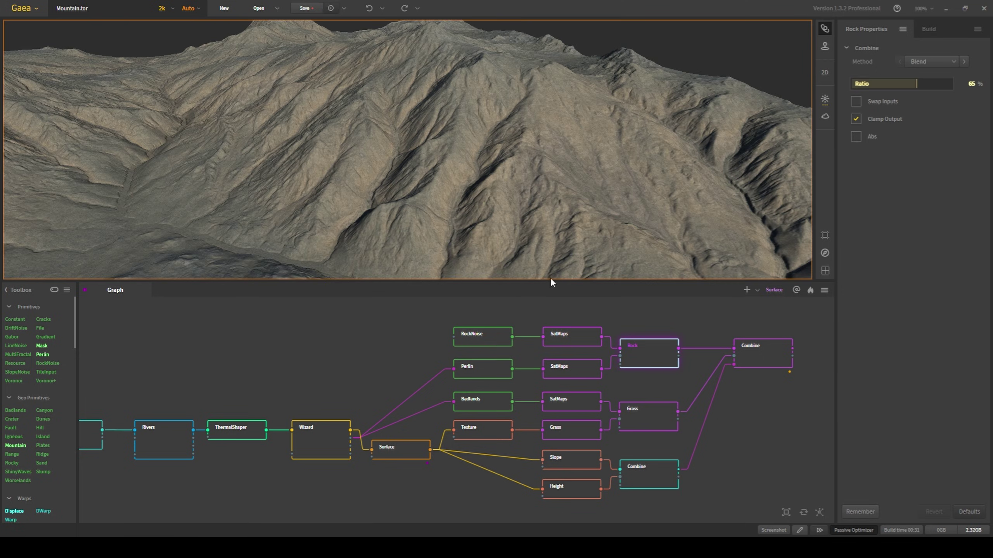
left_click(491, 407)
left_click_drag(544, 231, 529, 231)
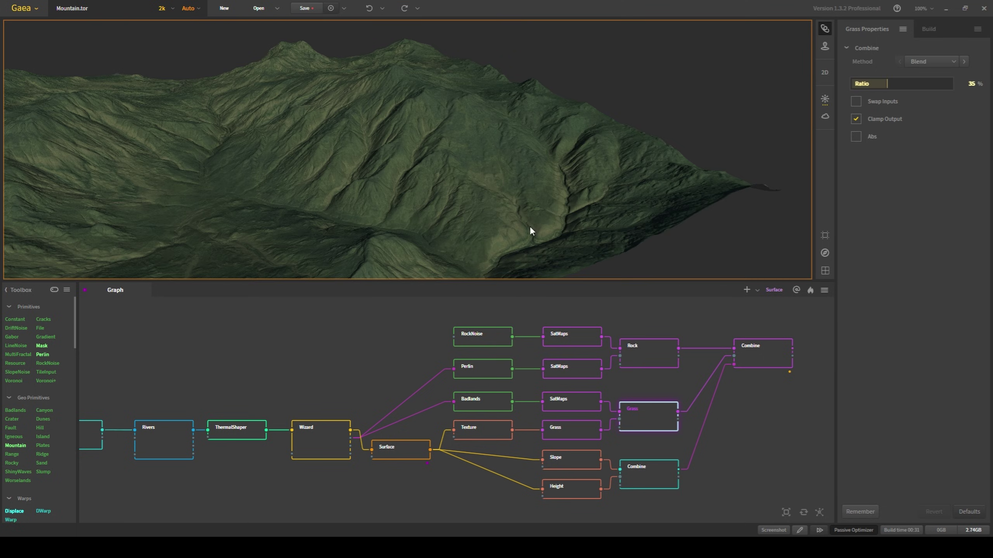
left_click(580, 465)
left_click(755, 356)
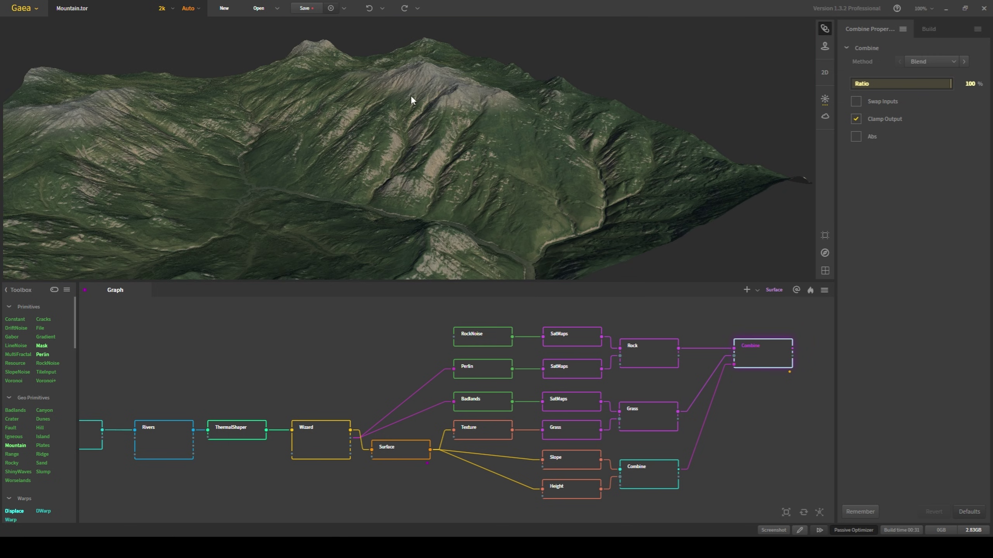
middle_click_drag(392, 150, 403, 155)
Step: Inspect the Height mask and the subtracting Combine mask, comparing them with the final coloured terrain
left_click(572, 491)
left_click(635, 484)
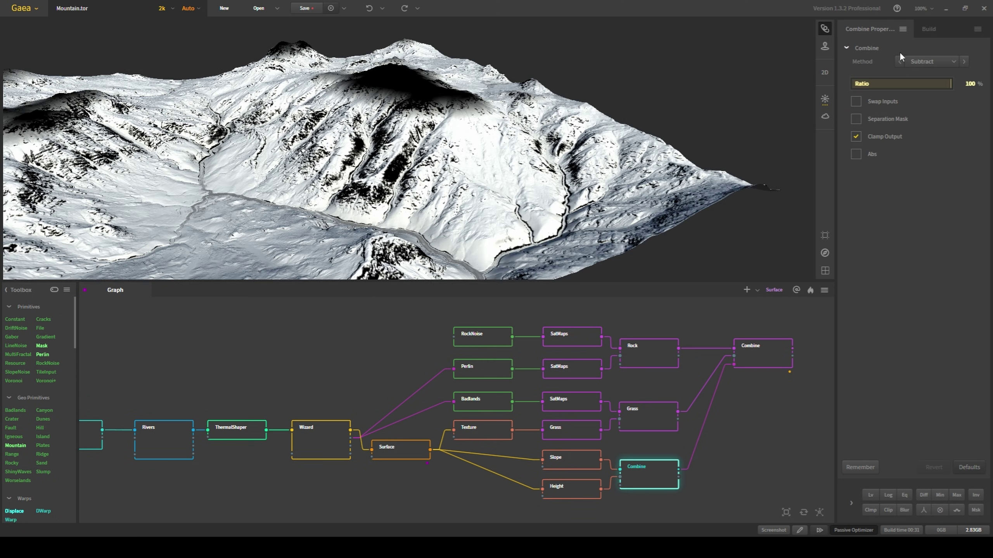
left_click_drag(449, 116, 450, 116)
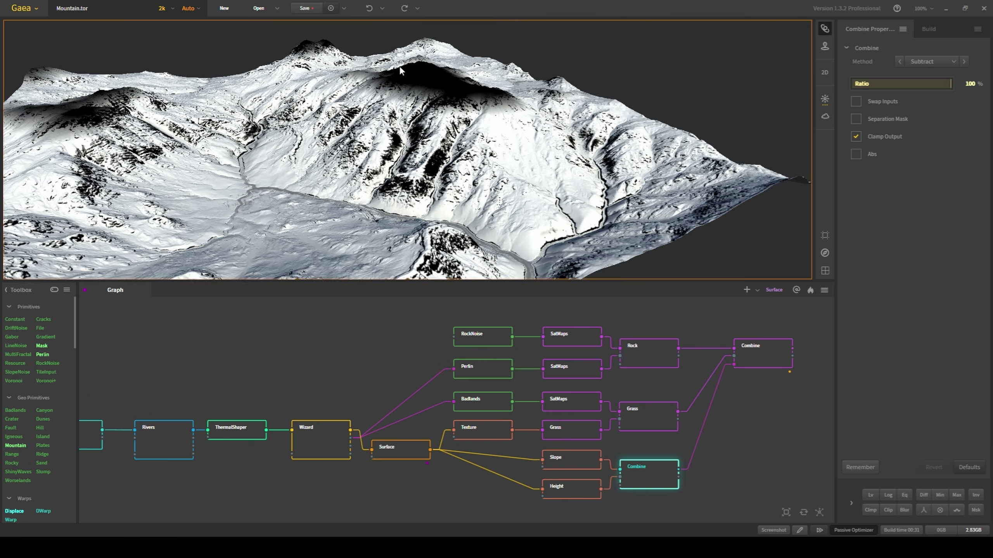
left_click(751, 348)
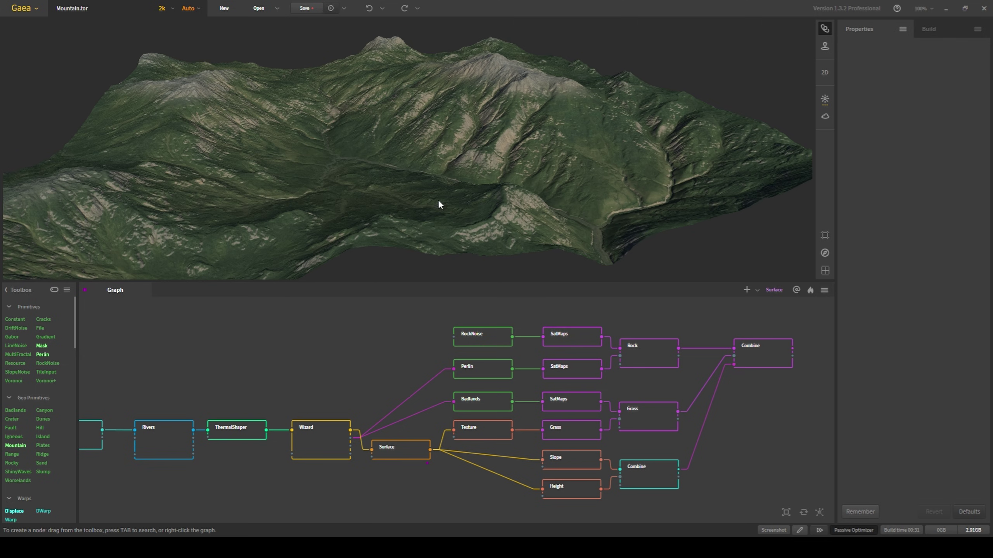
Step: Review the three terrain outputs: the Surface node, the final colour Combine and the mask Combine
middle_click_drag(438, 201, 439, 201)
left_click(396, 454)
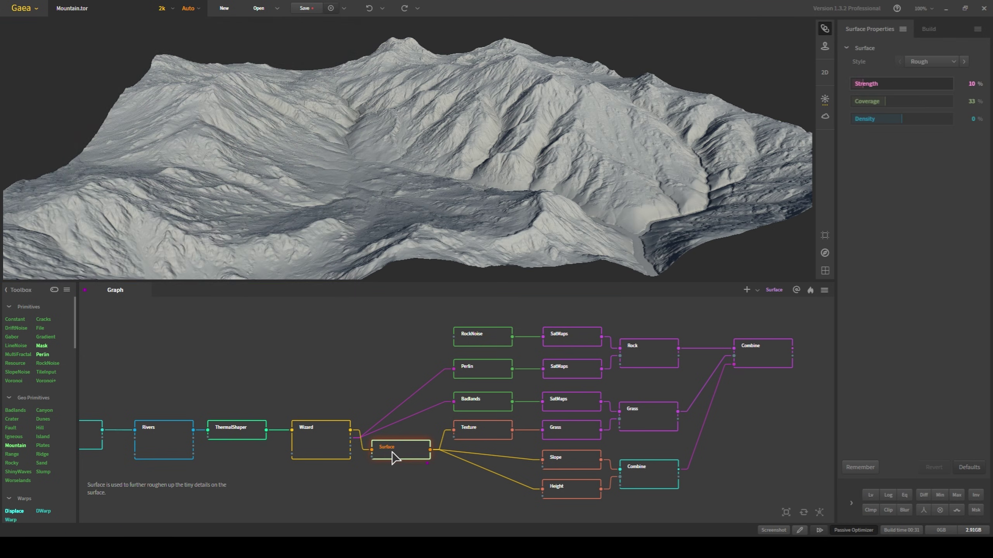
left_click(759, 354)
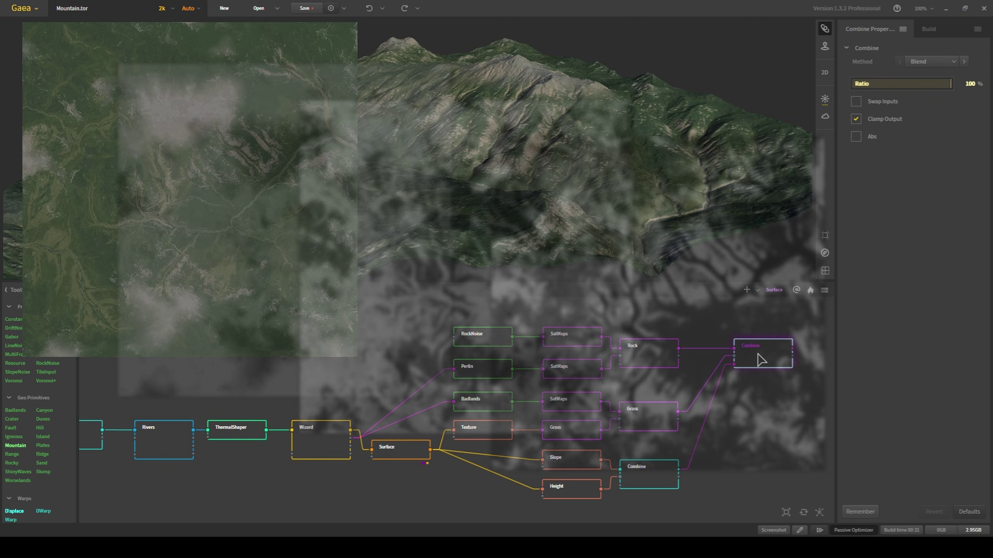
left_click(645, 476)
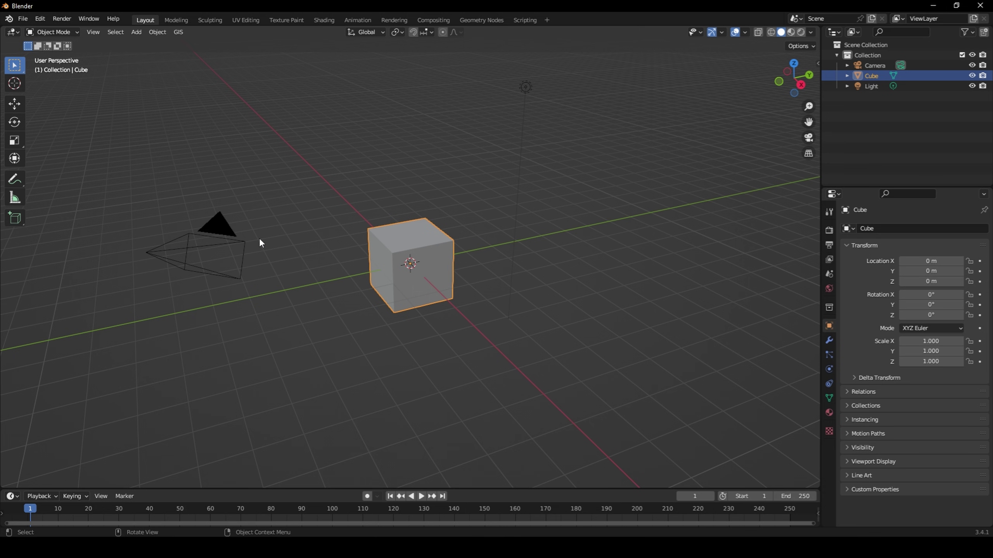
Step: In Blender, delete all default scene objects and add a plane scaled up by a factor of 10
middle_click_drag(391, 254, 395, 263)
key("a")
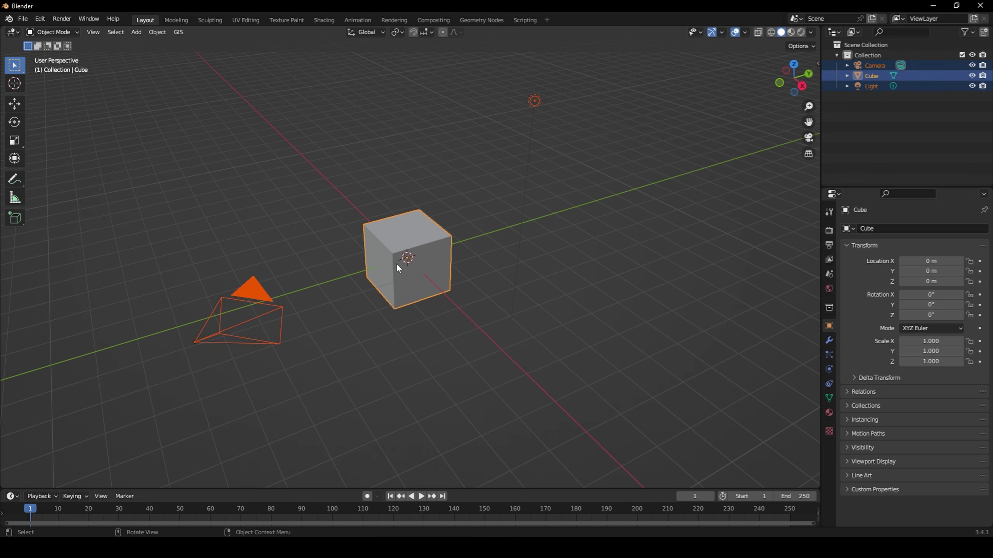
key("Delete")
key("shift+a")
mouse_move(395, 264)
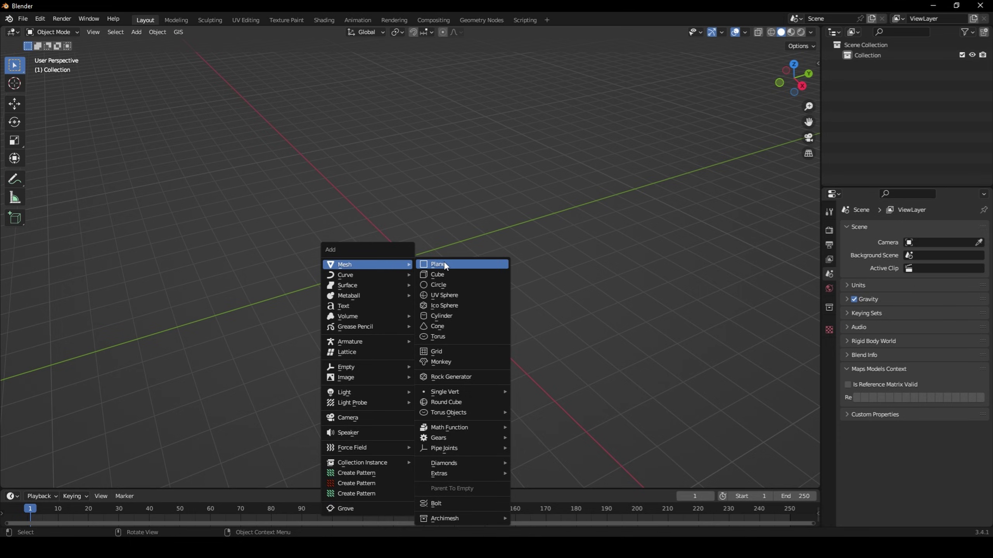
left_click(444, 262)
type("s1000")
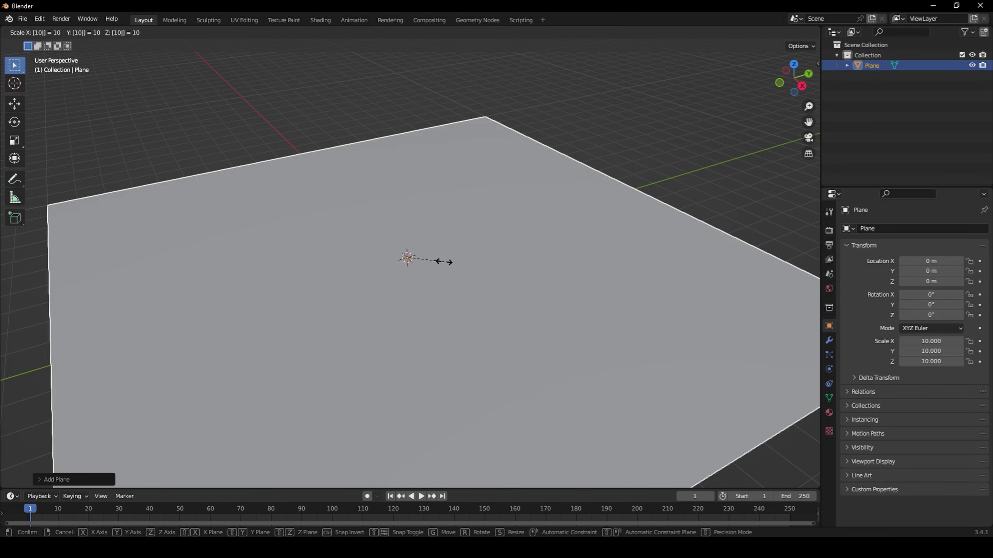
key("Return")
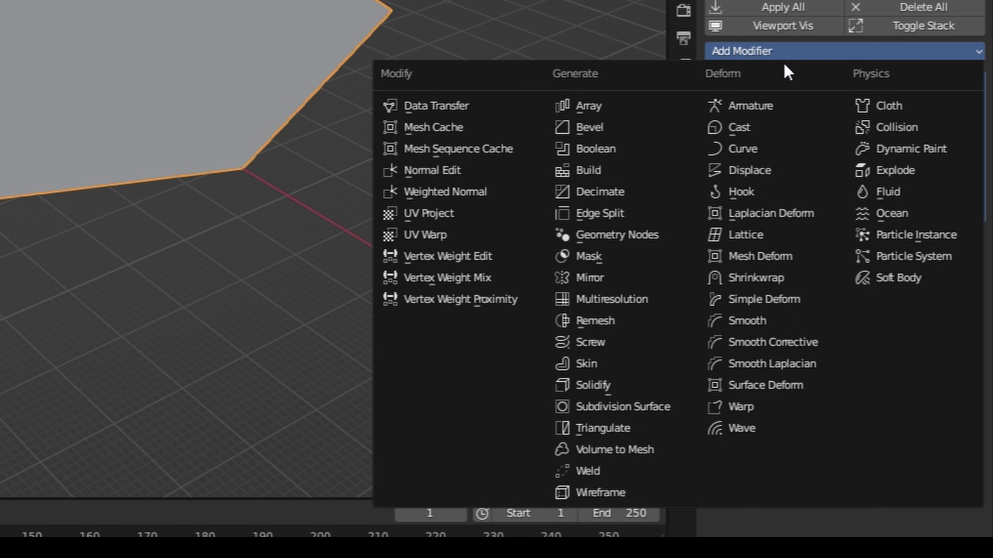
Step: Add a Displace modifier to the plane and subdivide its mesh densely
left_click(760, 170)
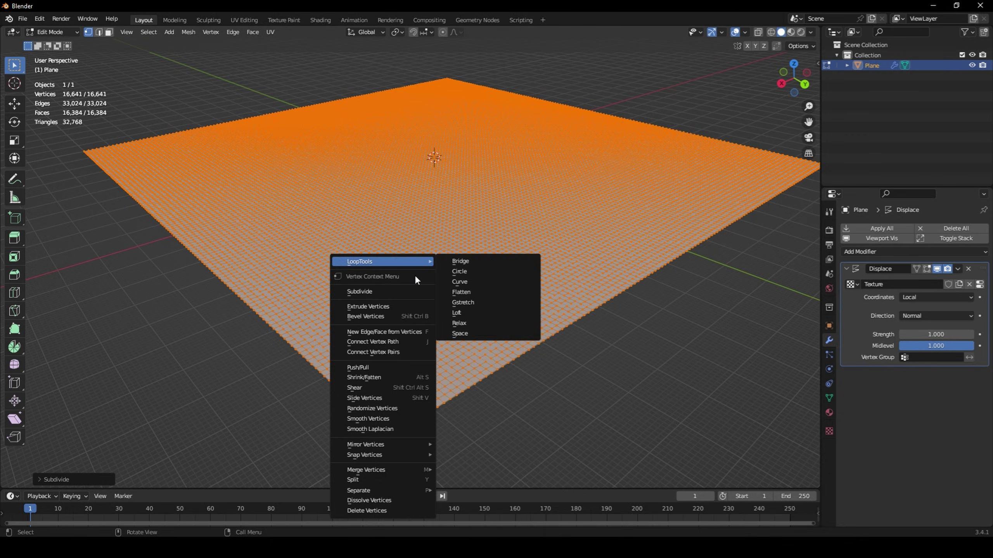
left_click(401, 290)
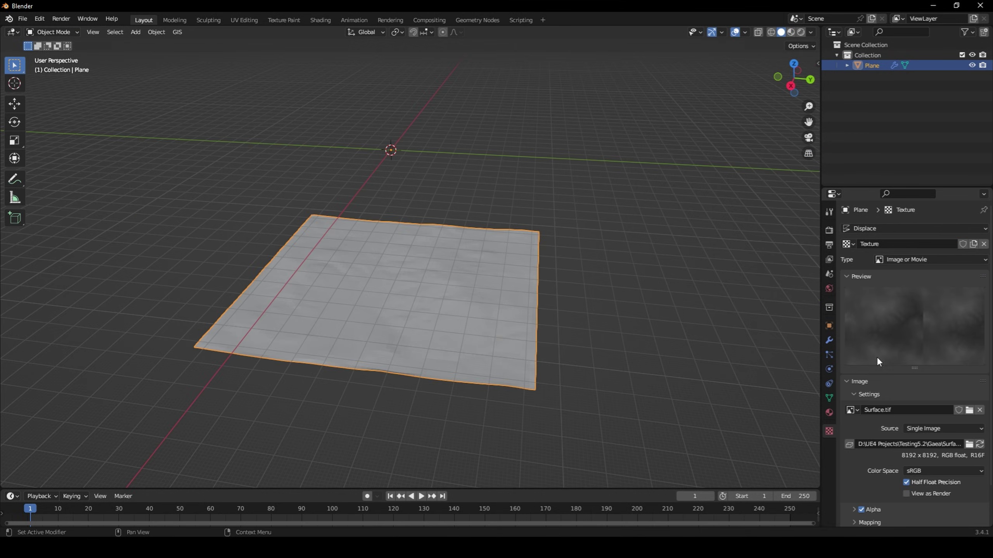
Step: Open the plane's modifier settings and turn on the scene statistics overlay
left_click(829, 340)
scroll(424, 319, "up", 6)
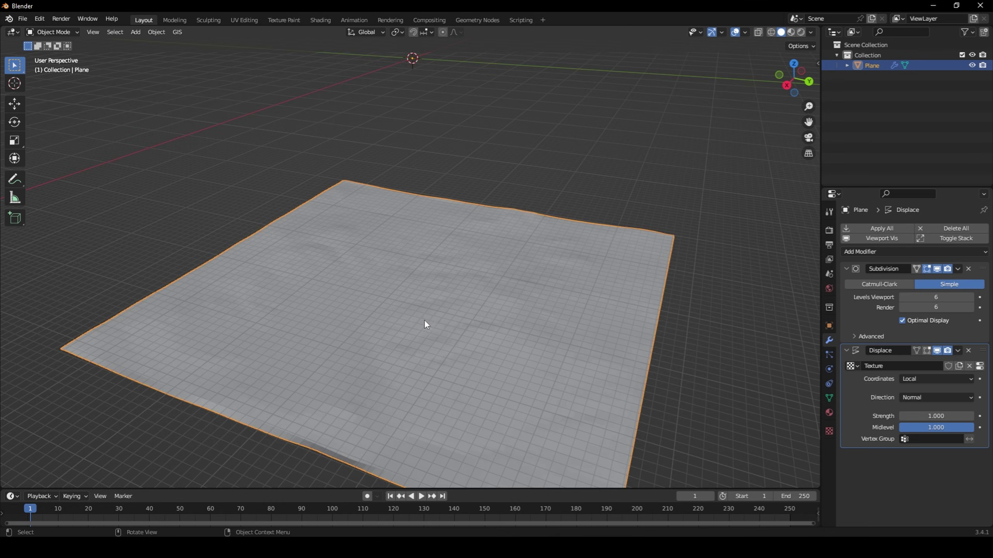
left_click(745, 33)
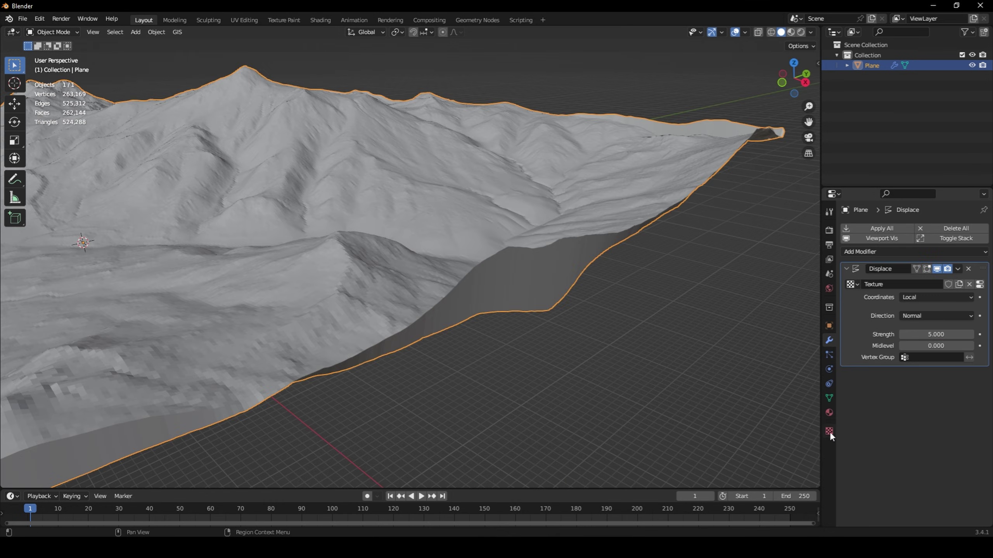
Step: Set the mapping extension of the Surface.tif displacement texture to Extend and check the terrain's edges
left_click(829, 431)
scroll(847, 432, "down", 3)
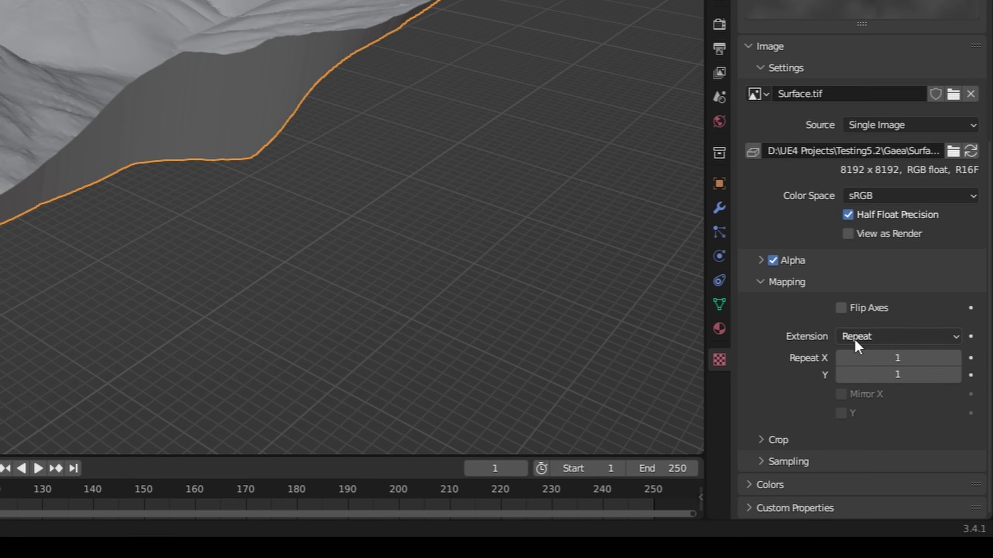
left_click(871, 359)
left_click(874, 388)
scroll(276, 85, "down", 3)
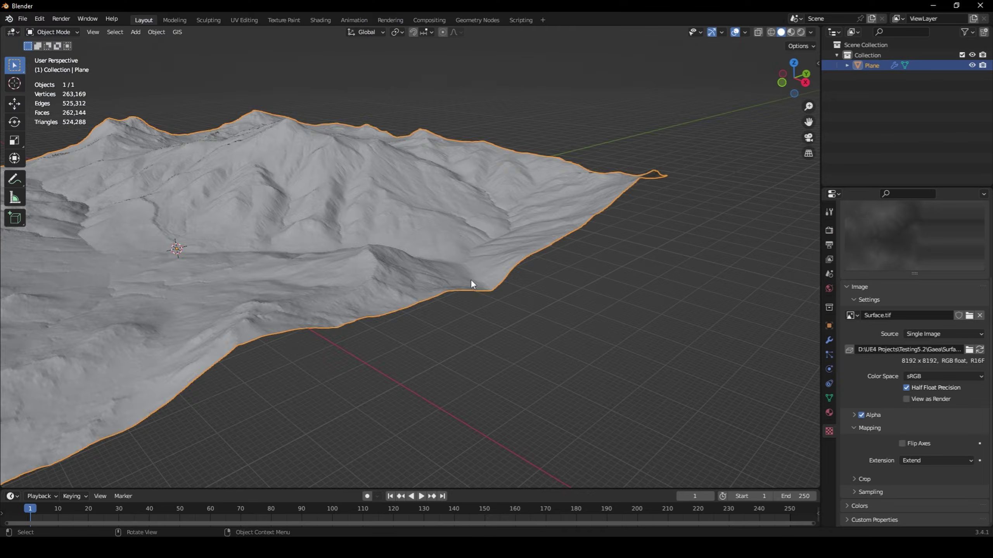
middle_click_drag(122, 113, 88, 89)
middle_click_drag(452, 272, 468, 301)
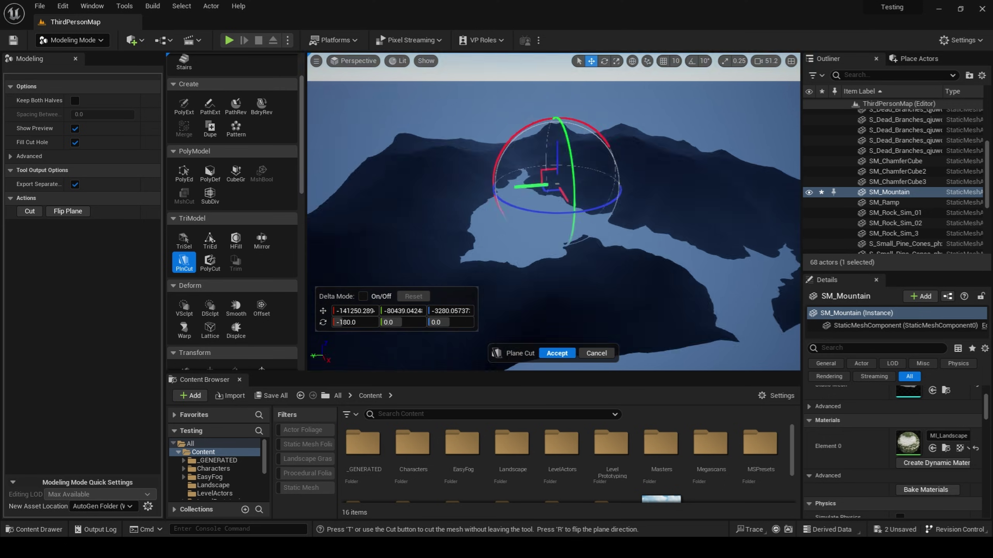
Step: In Unreal Engine, inspect the Plane Cut preview on the SM_Mountain mesh
right_click_drag(531, 186, 553, 139)
right_click_drag(470, 159, 479, 115)
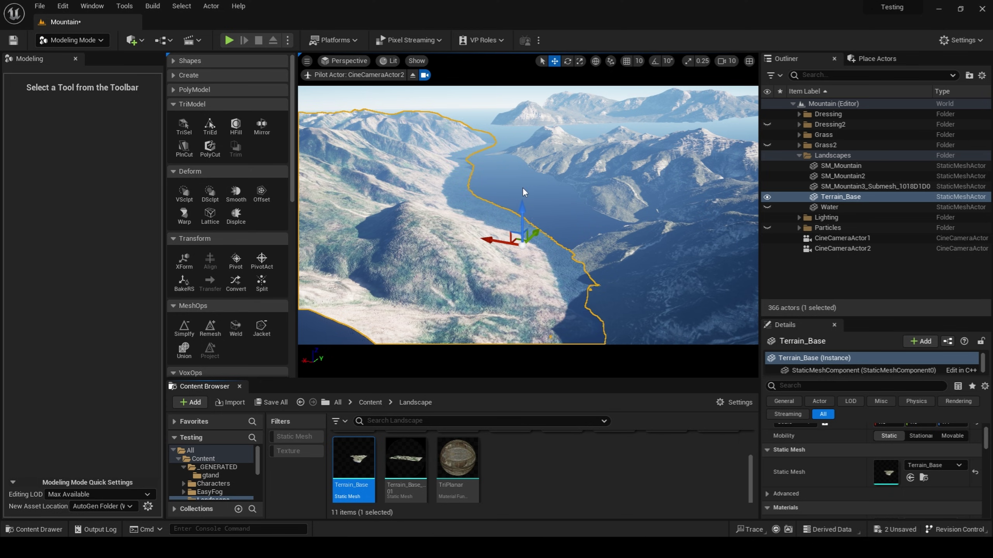
Step: Adjust the piloted CineCameraActor2 view over the lake valley and switch the viewport to Path Tracing
right_click_drag(523, 188, 452, 173)
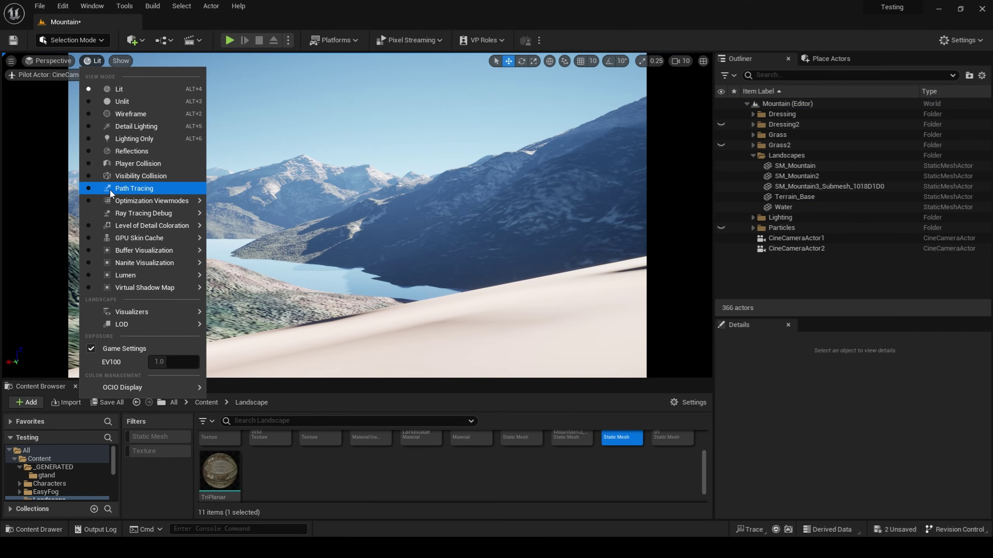
left_click(114, 191)
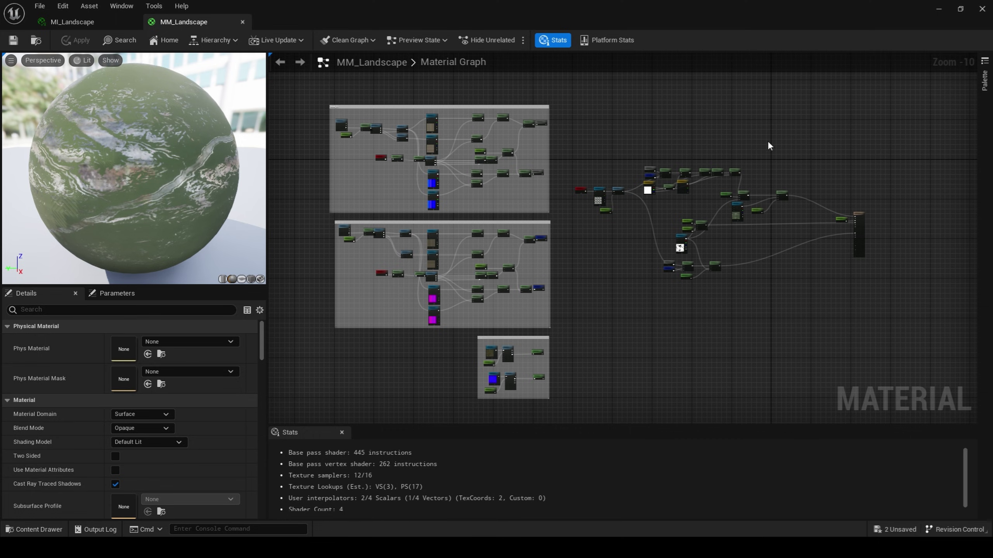
Step: Examine the MM_Landscape material graph from its output node to the rock groups and the Grass group
right_click_drag(803, 287, 608, 268)
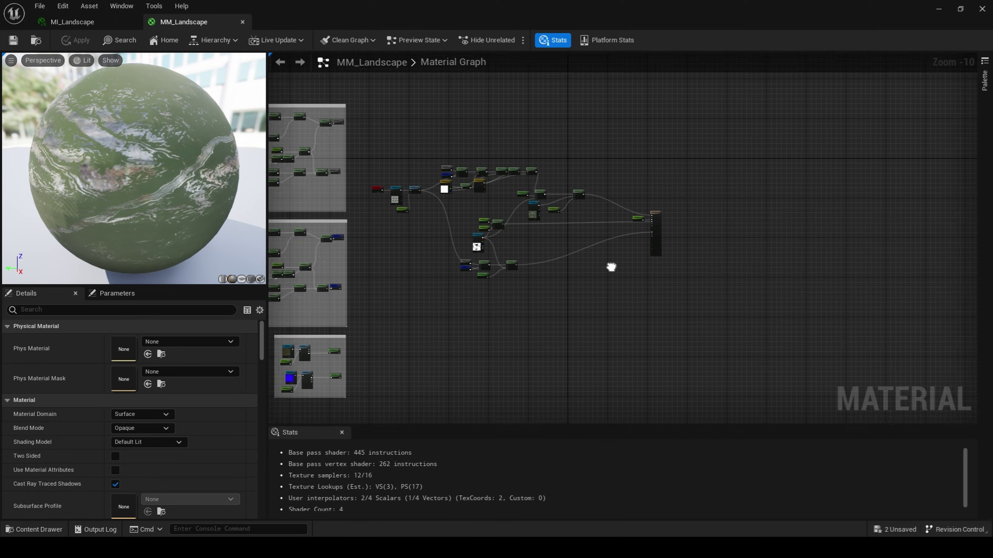
scroll(597, 245, "up", 7)
left_click(665, 152)
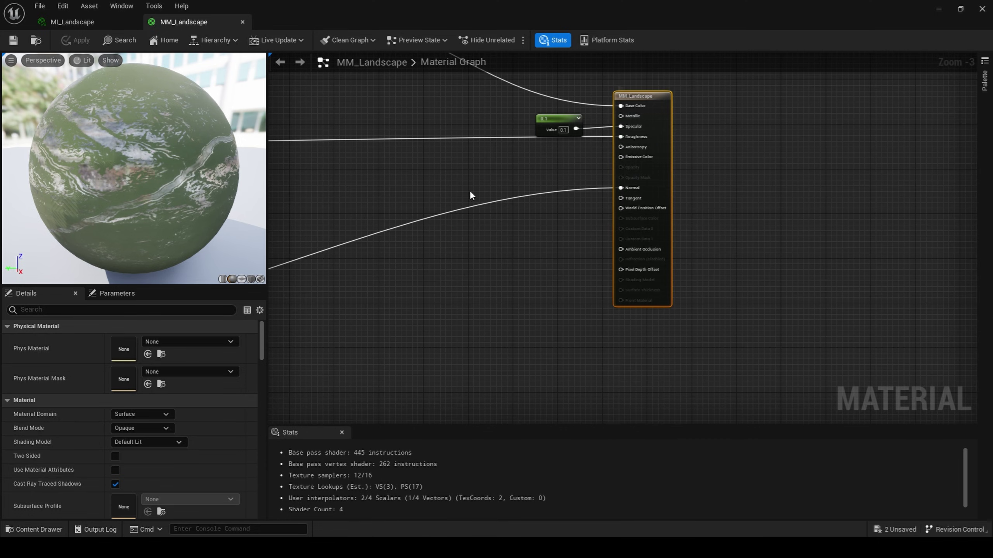
scroll(598, 306, "down", 4)
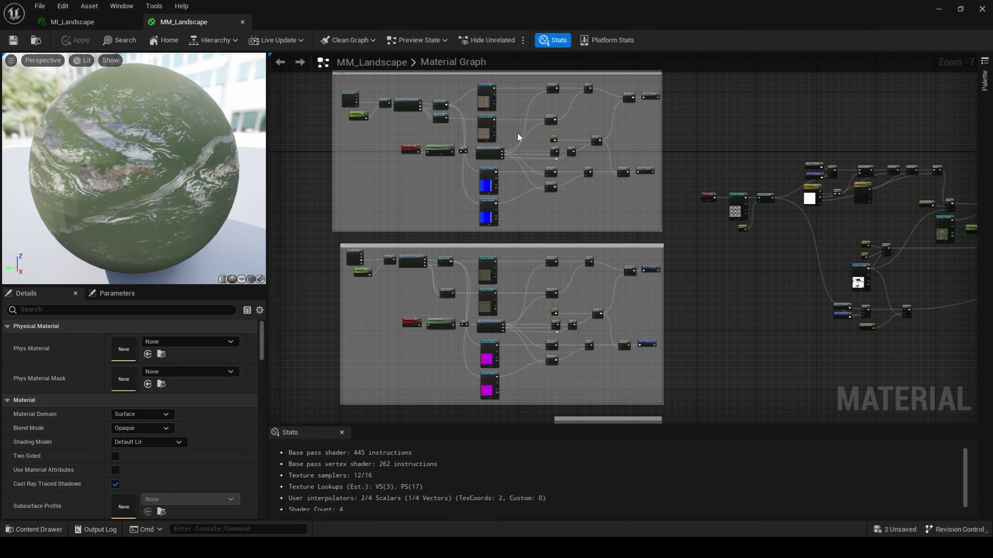
scroll(506, 245, "up", 6)
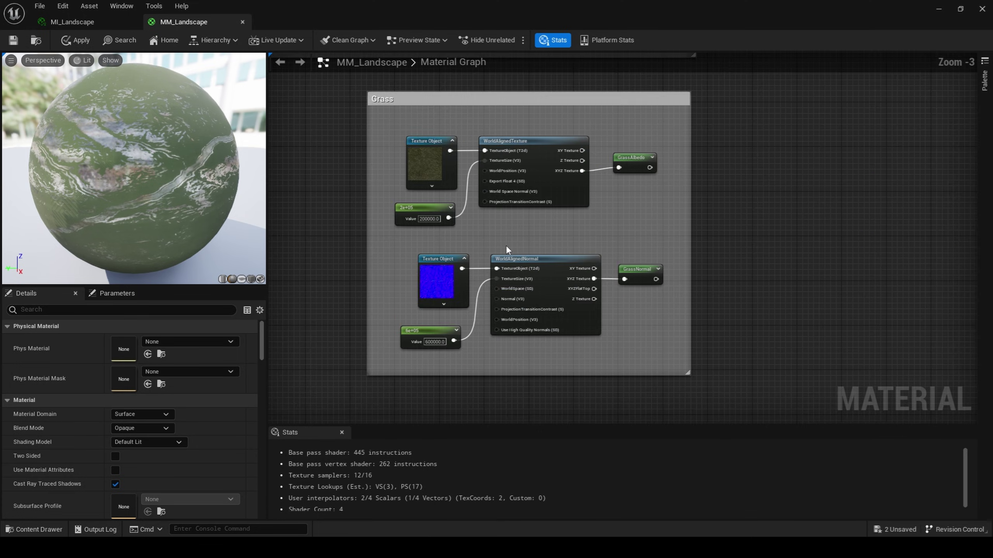
left_click(390, 197)
Step: Examine how the Lerp blends Rock_01_Albedo and Rock_02_Albedo through the texture mask and CheapContrast node
right_click_drag(444, 204, 617, 177)
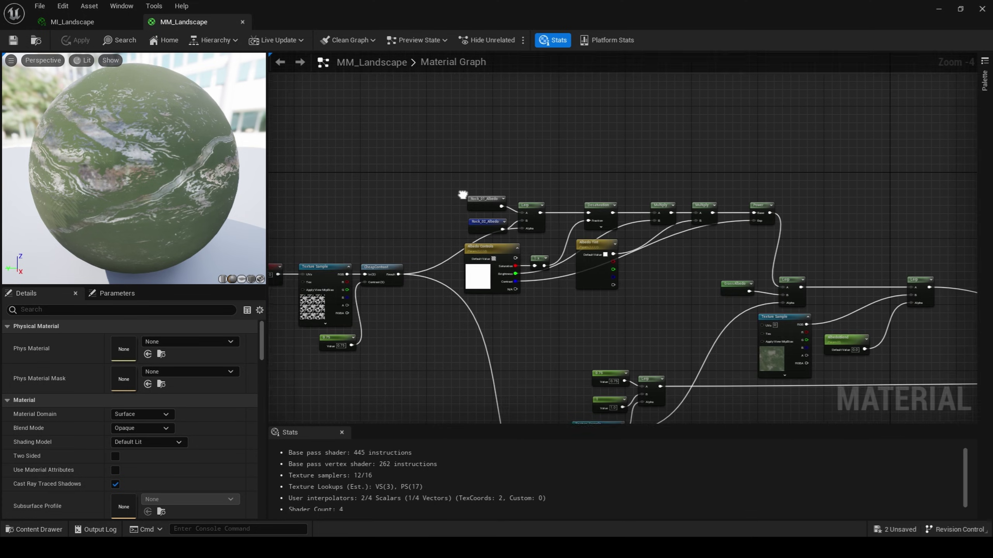
scroll(617, 178, "up", 1)
scroll(629, 187, "up", 1)
left_click(726, 194)
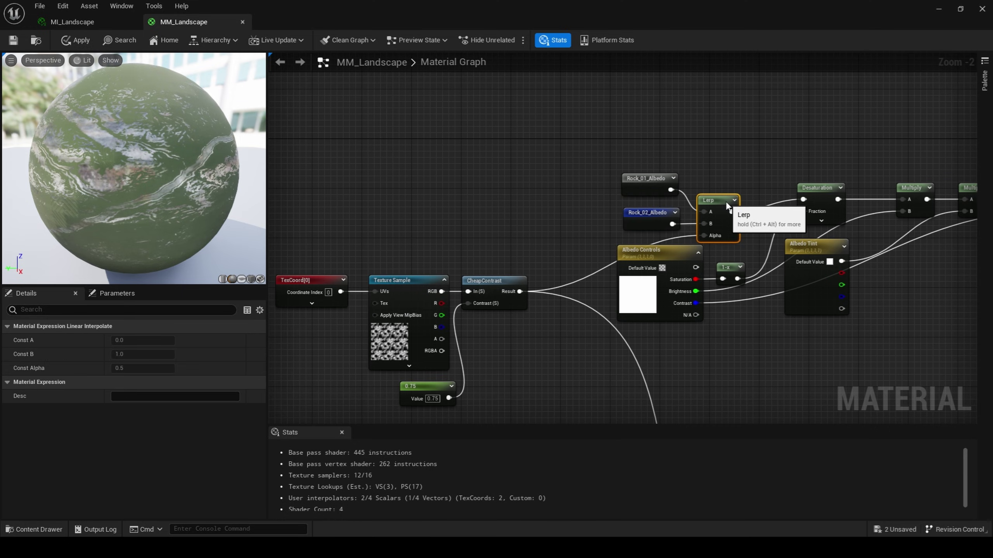
right_click_drag(448, 264, 520, 217)
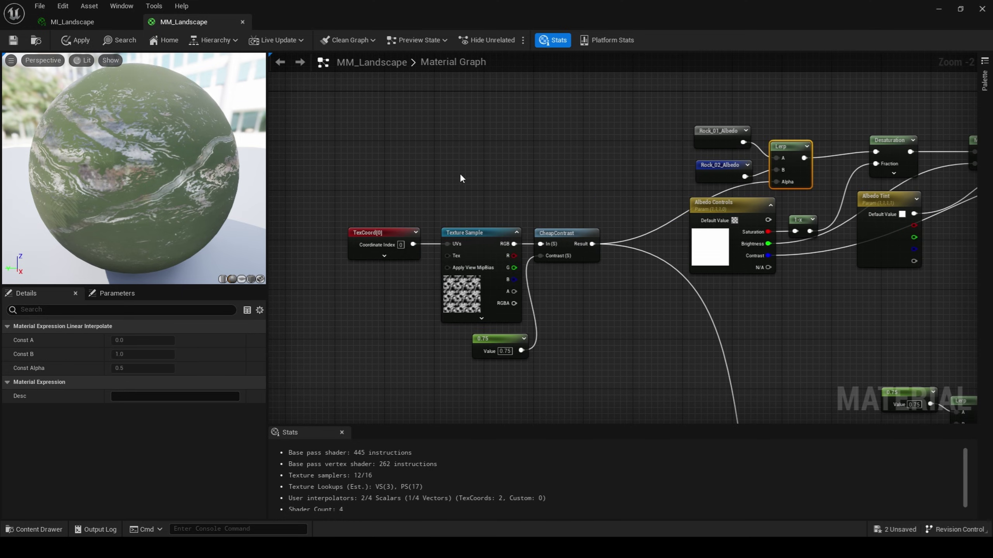
left_click(479, 316)
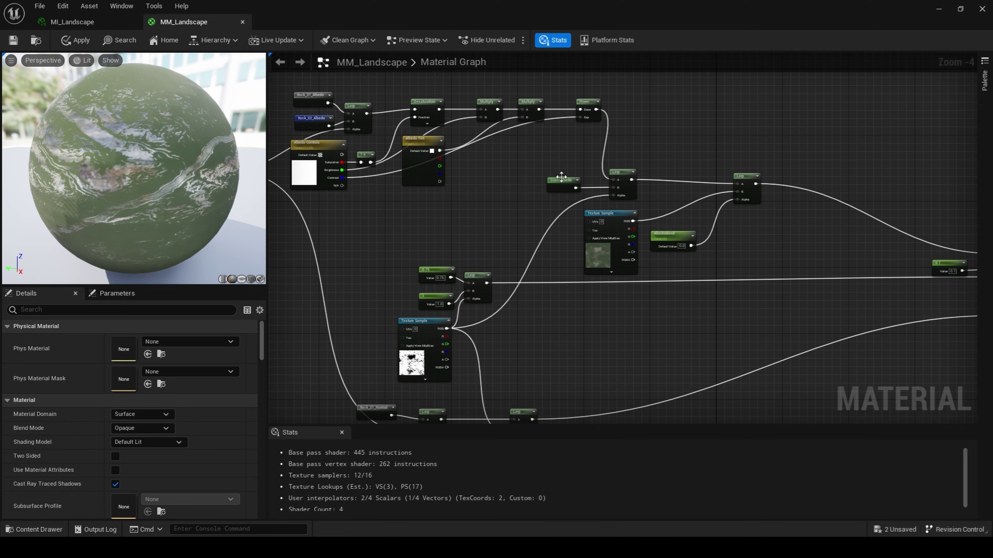
Step: Inspect the Mask-2 texture sample and the Lerp between 0.75 and 1.0 that it drives
scroll(410, 363, "up", 3)
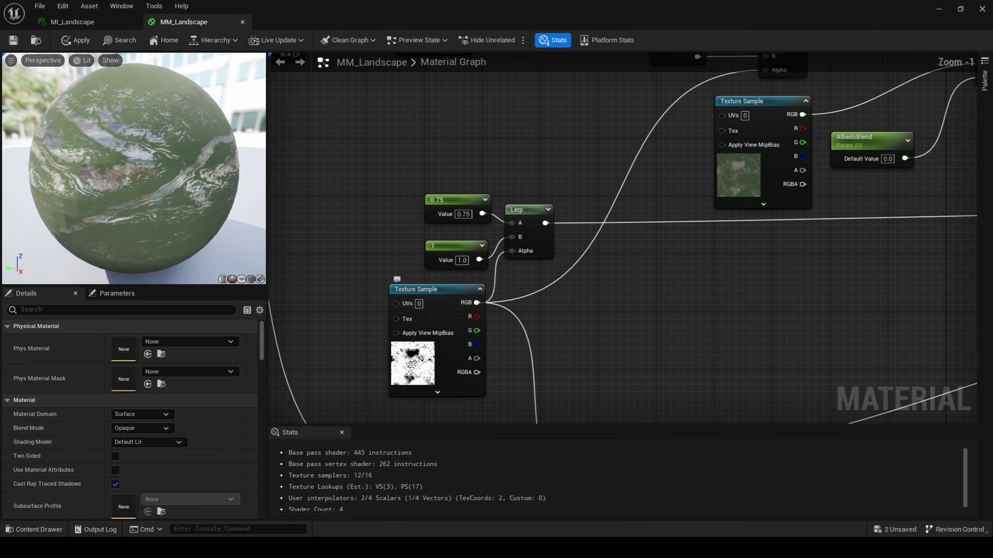
left_click(410, 366)
scroll(328, 393, "up", 1)
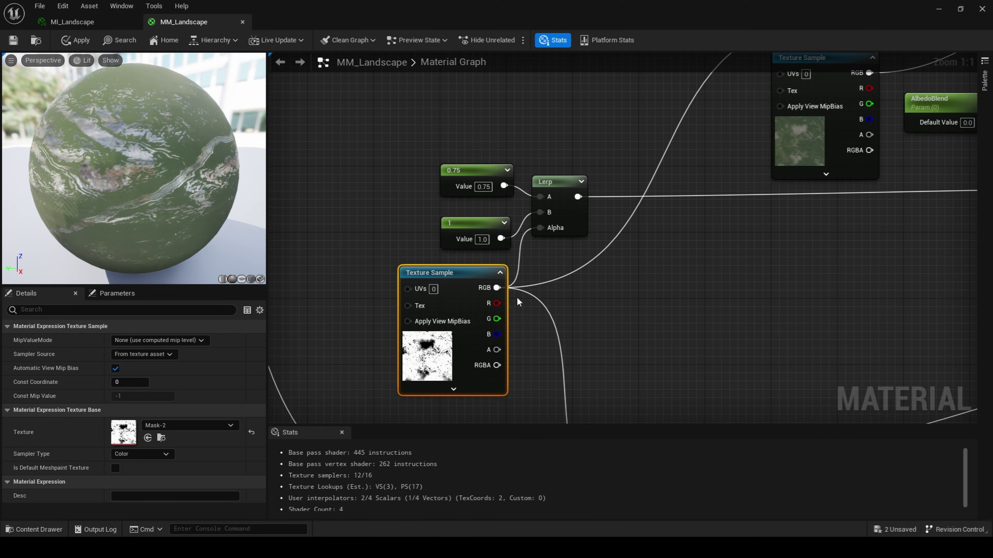
Step: Follow the mask into the GrassAlbedo Lerp and the final AlbedoBlend Lerp feeding the material's base colour
scroll(555, 289, "down", 3)
right_click_drag(610, 276, 491, 312)
scroll(492, 312, "down", 1)
right_click_drag(586, 258, 537, 260)
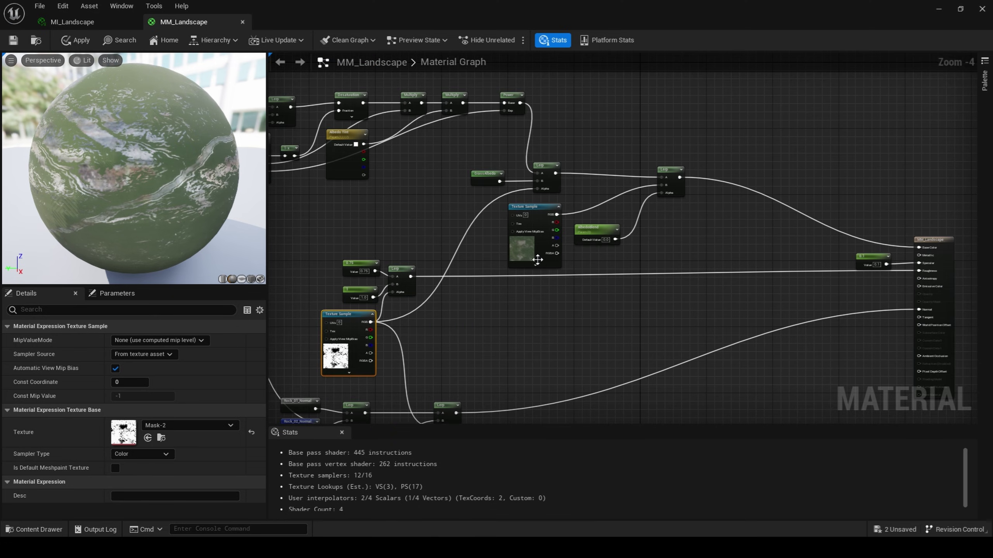
scroll(613, 198, "up", 1)
right_click_drag(612, 202, 556, 217)
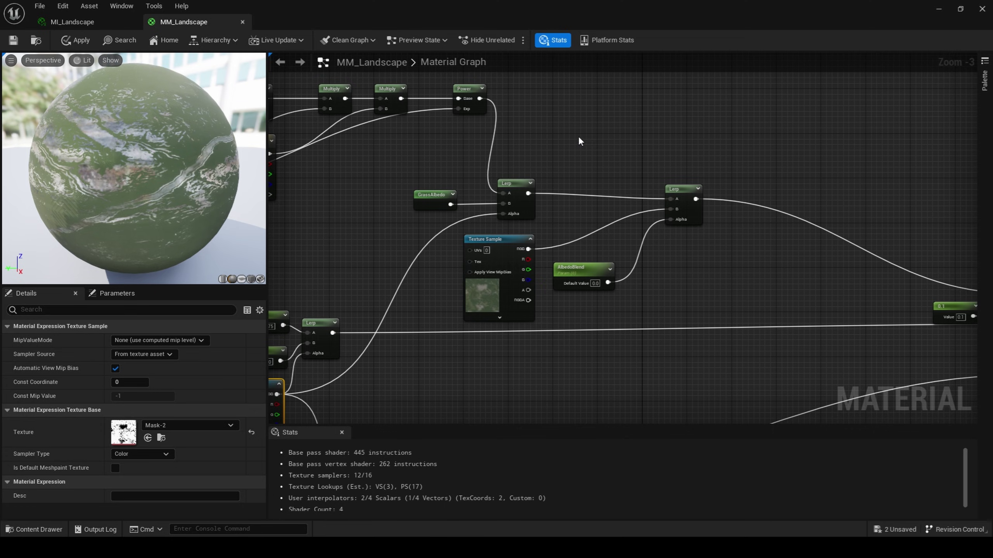
Step: Return to the Mountain level and preview the landscape in the Path Tracing view mode
scroll(580, 141, "up", 1)
left_click(106, 23)
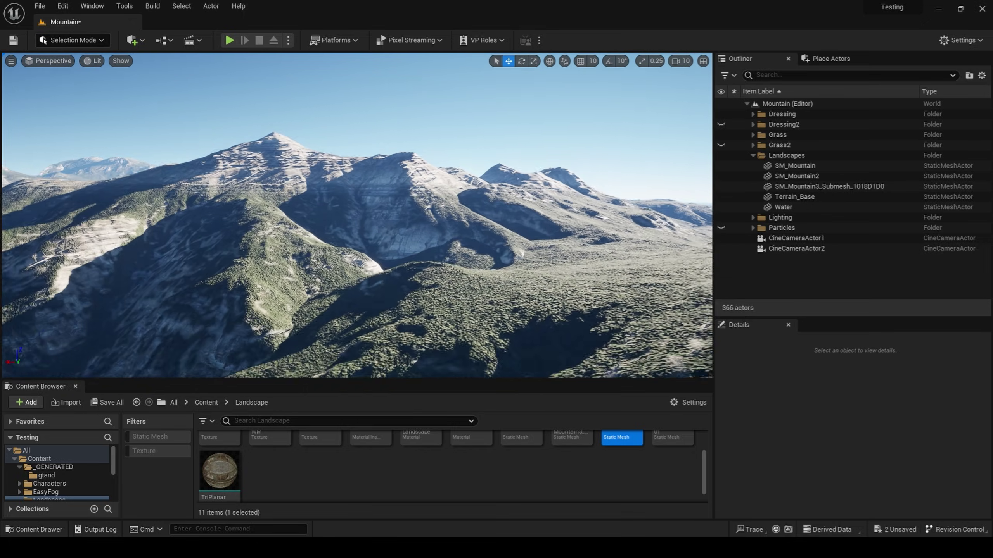
left_click(92, 60)
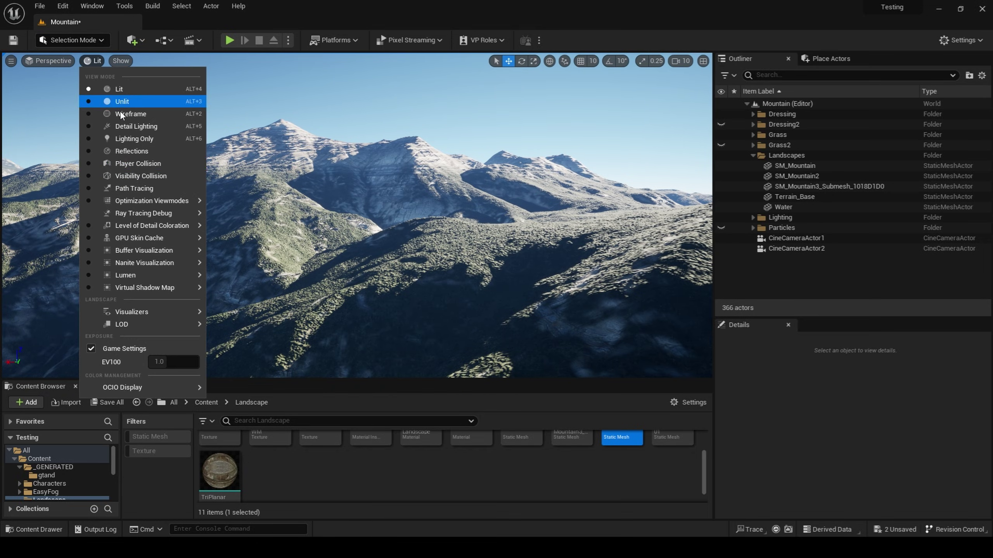
left_click(134, 188)
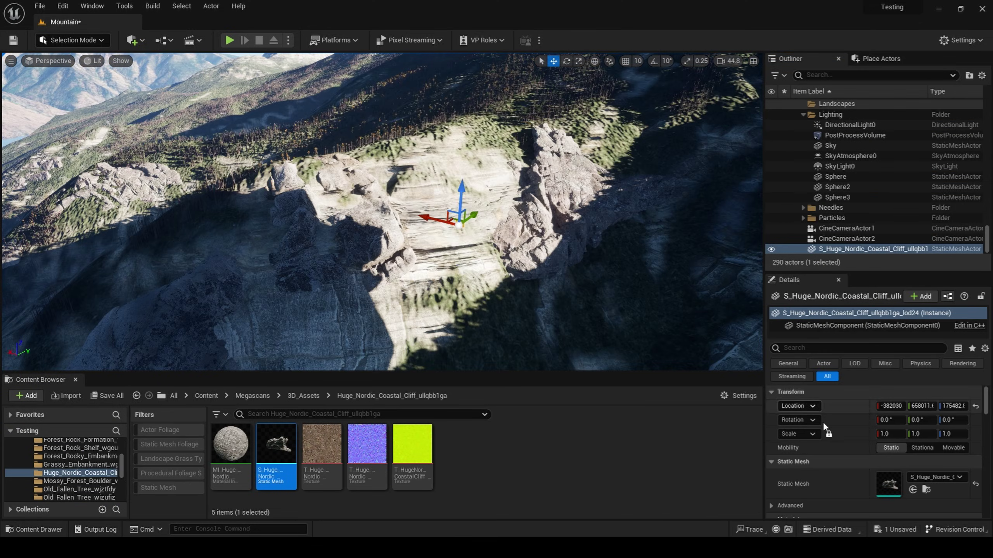
Step: Place copies of the Huge_Nordic_Coastal_Cliff mesh on the mountain slopes and adjust how they sit in the terrain
left_click_drag(432, 192, 430, 235)
key("e")
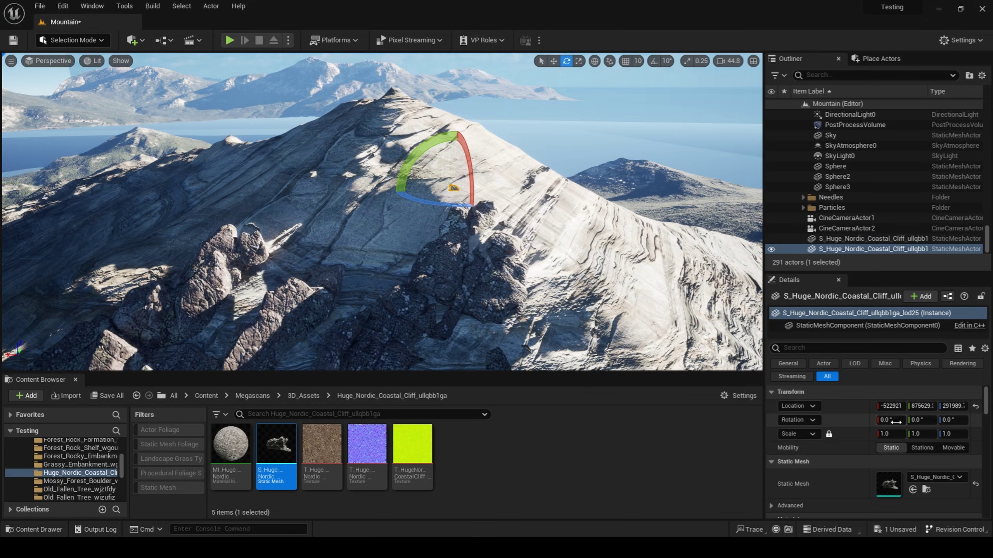
key("w")
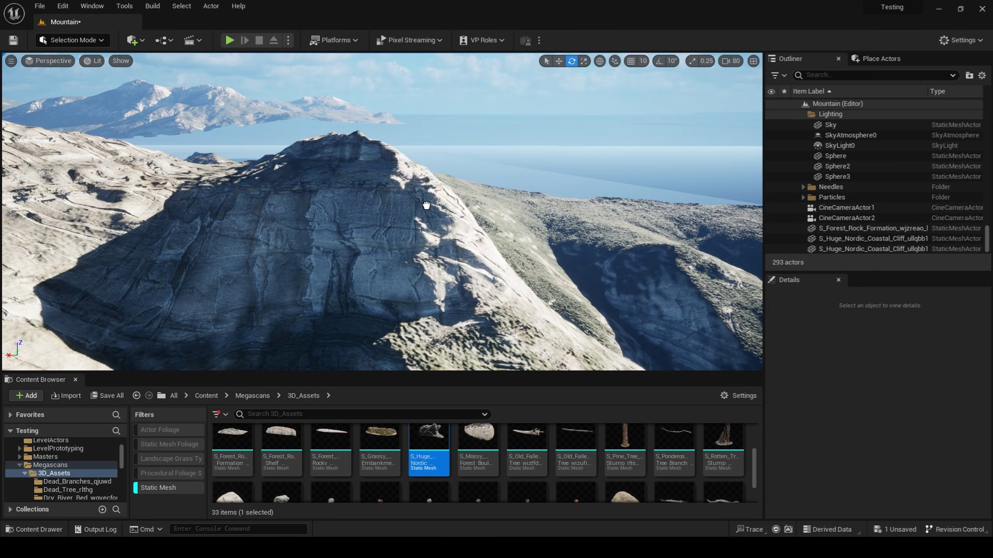
left_click_drag(429, 438, 436, 220)
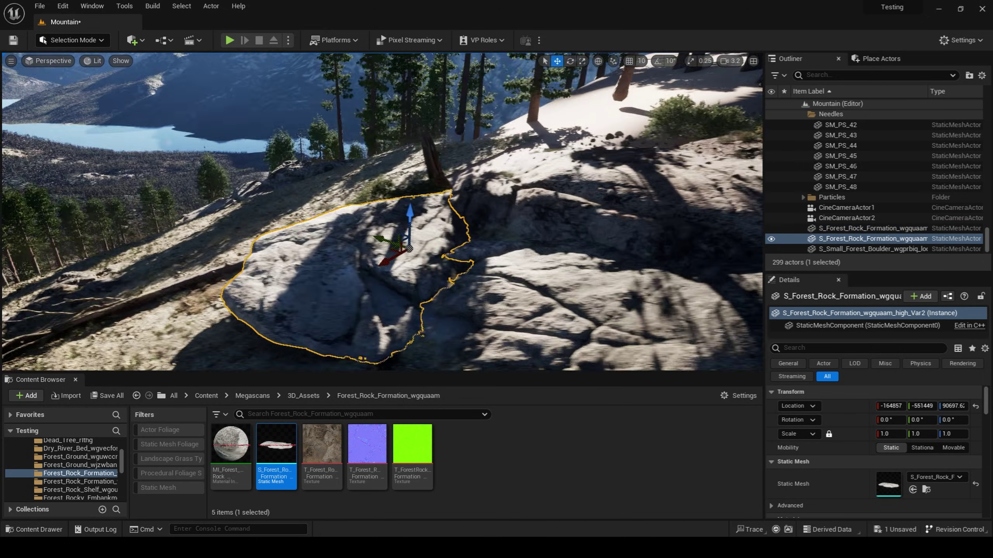
Step: Rotate the Forest_Rock_Formation_wgquaam rock on the foreground slope and position a Small_Sandstone rock beside it, scaled to about 3.02
key("e")
left_click_drag(430, 239, 469, 219)
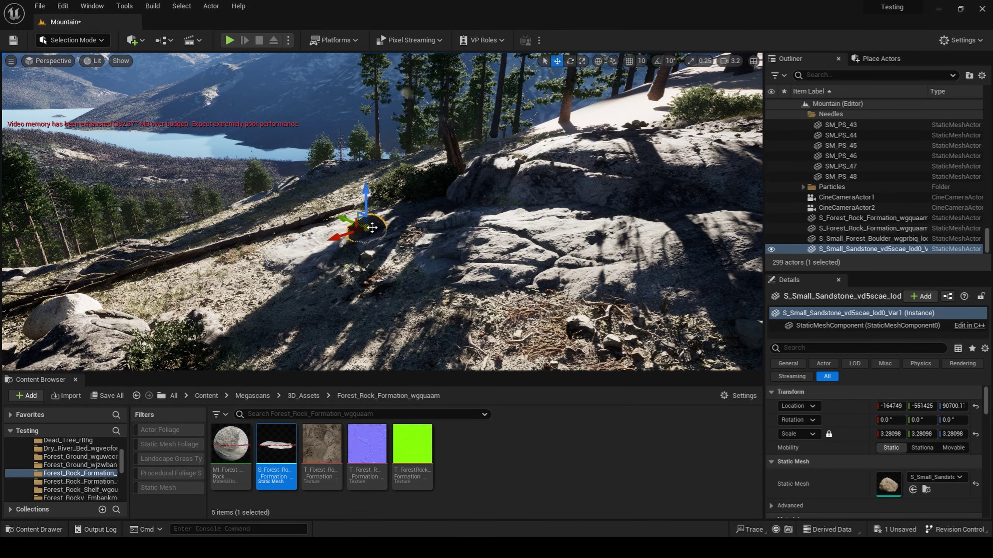
key("f")
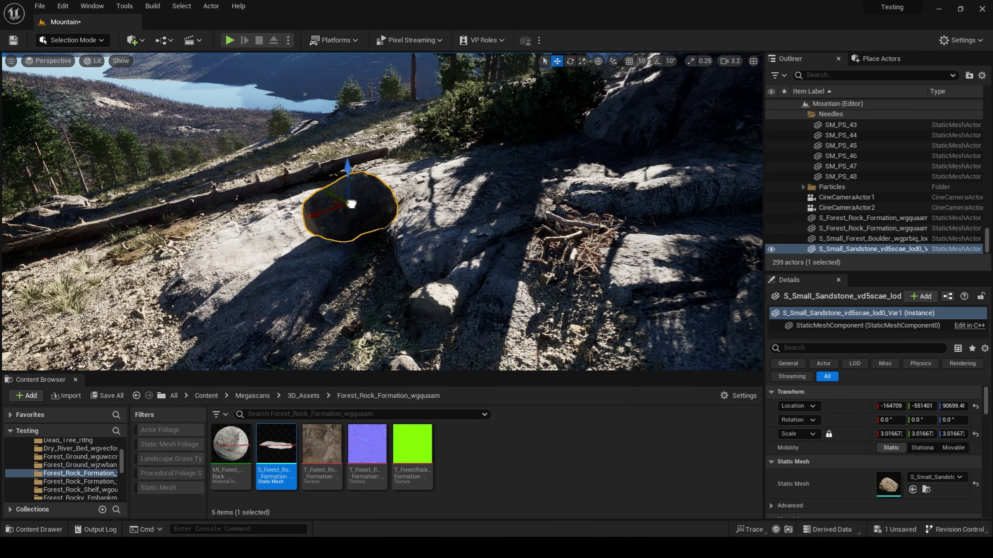
key("g")
right_click_drag(350, 204, 390, 270)
Step: Lower the Forest_Rocky_Embankment rock slightly into the foreground ground and check the neighbouring boulder
left_click(389, 271)
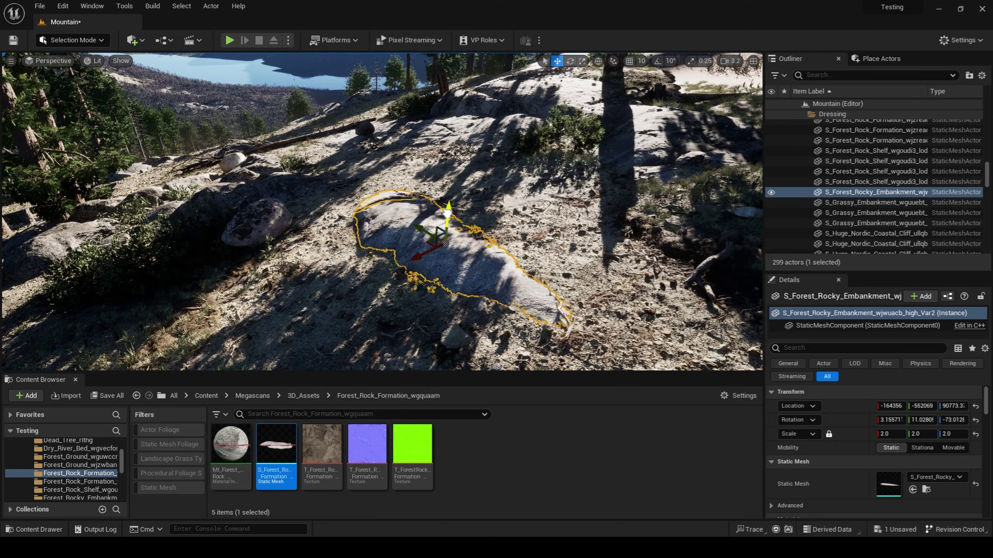
left_click_drag(448, 212, 447, 225)
left_click(256, 222)
right_click_drag(256, 223, 290, 203)
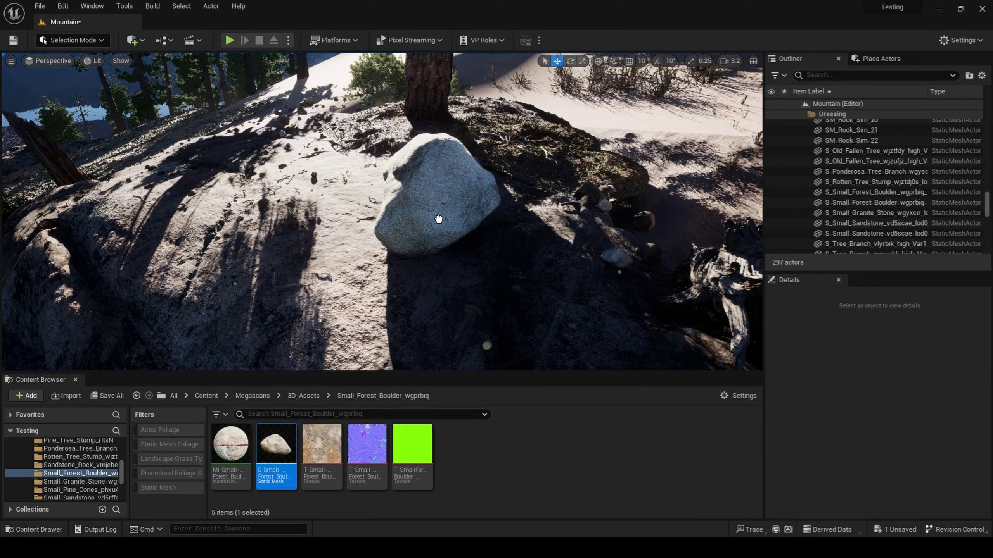
Step: Place a Small_Forest_Boulder on the foreground slope, and add another mesh from the 3D_Assets folder filtered to static meshes
left_click_drag(438, 219, 446, 231)
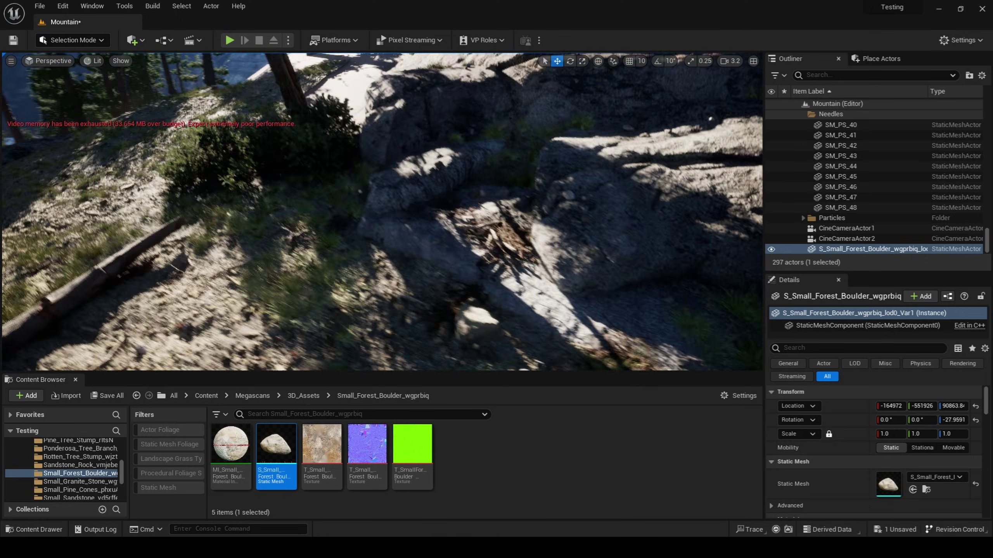
right_click_drag(446, 231, 478, 225)
left_click(303, 395)
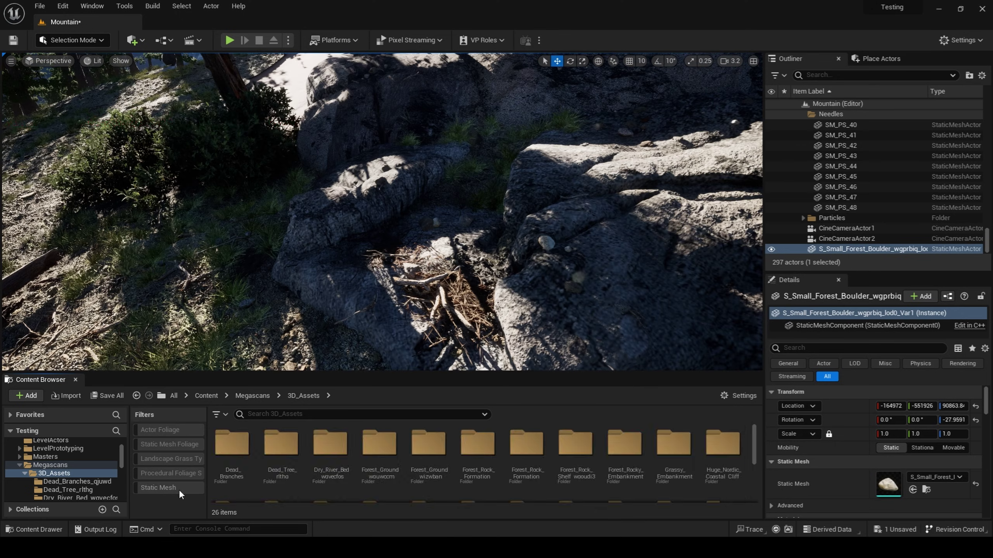
left_click(168, 488)
scroll(485, 463, "down", 3)
left_click_drag(624, 460, 327, 263)
key("r")
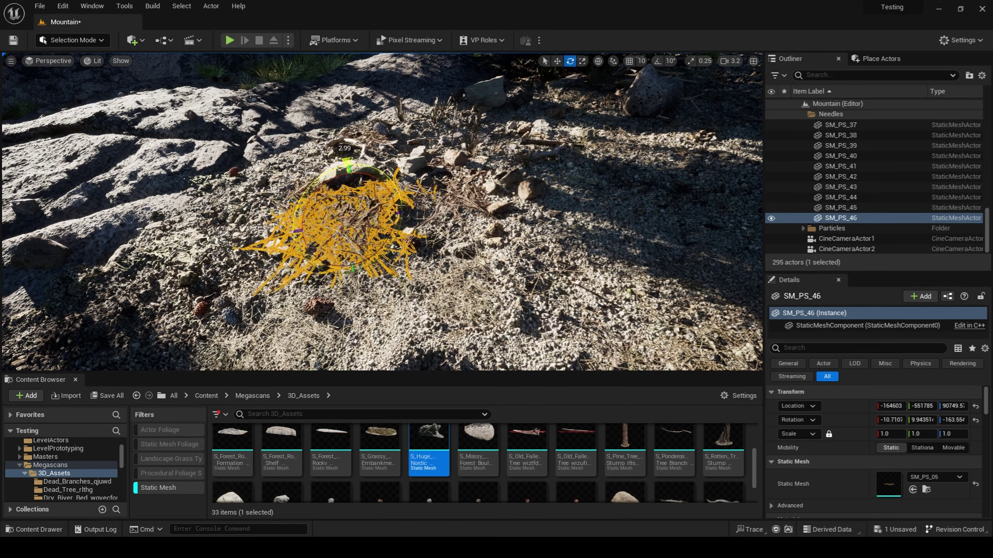
Step: Rotate the pine needle cluster and duplicate it twice, spreading the copies over the ground beside the rocks
left_click_drag(348, 160, 345, 161)
key("w")
right_click_drag(345, 160, 313, 176)
left_click_drag(449, 222, 340, 192, "alt")
right_click_drag(316, 150, 274, 117)
left_click_drag(335, 288, 453, 276, "alt")
key("e")
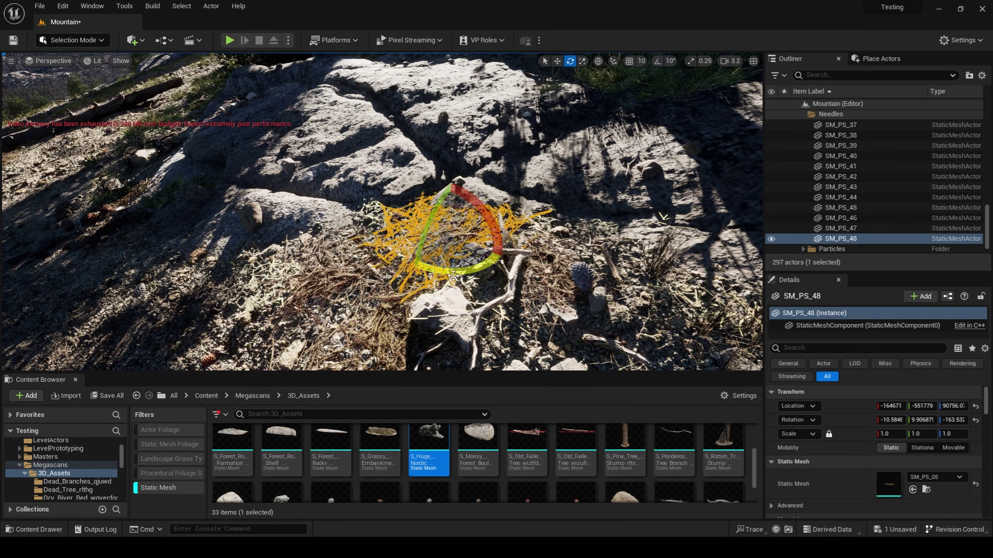
right_click_drag(449, 205, 408, 260)
Step: Switch to Foliage mode, filter the foliage types by "pine", and paint the pine debris onto the foreground ground
key("shift+5")
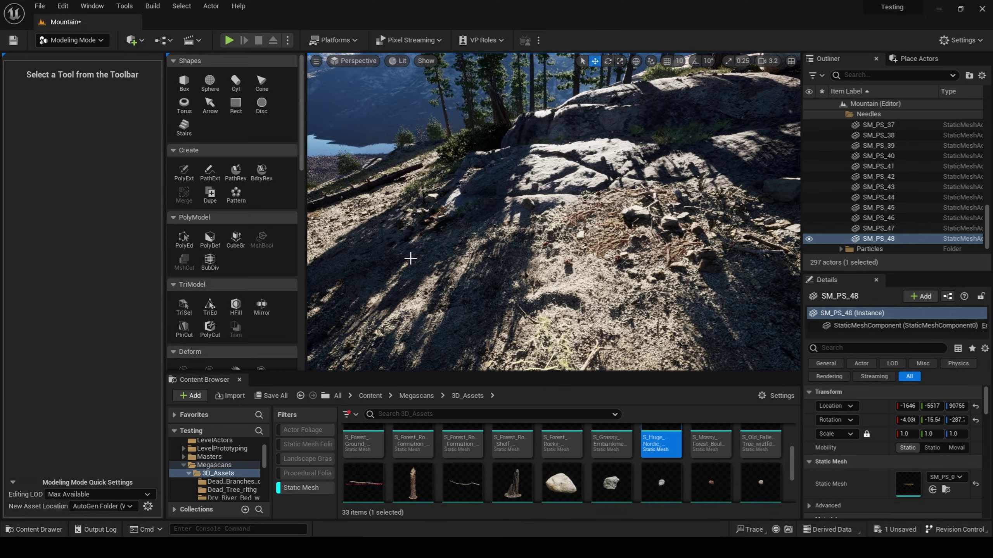
key("shift+3")
left_click(45, 313)
key("ctrl+a")
left_click(84, 276)
type("pine")
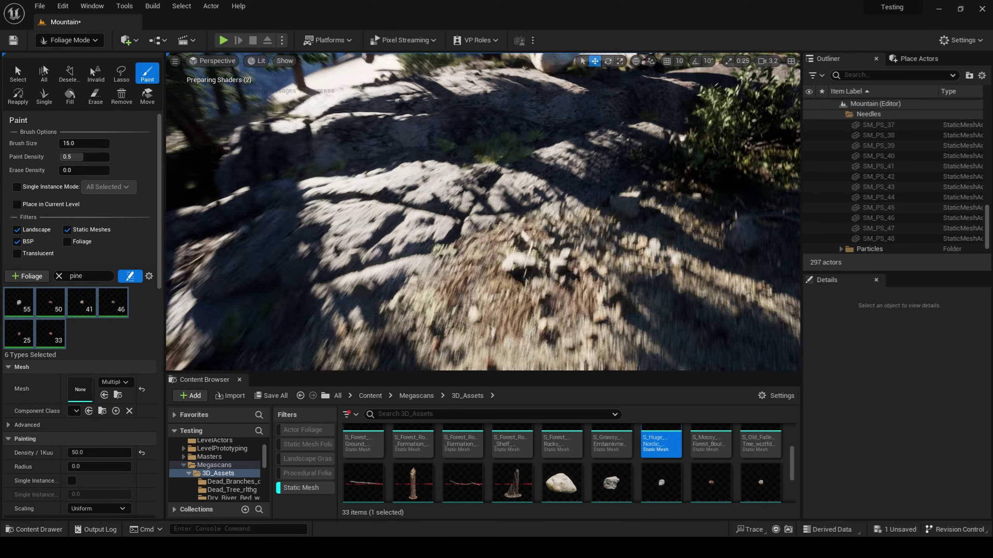
mouse_move(485, 188)
right_mouse_down()
mouse_move(485, 215)
mouse_move(485, 165)
mouse_move(485, 196)
right_mouse_up()
left_click(485, 215)
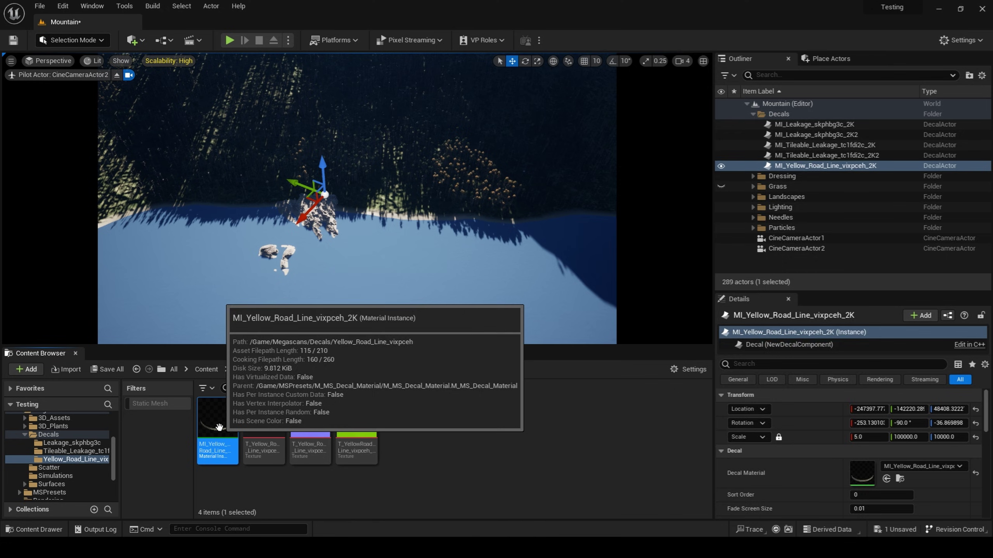
Step: Inspect the MI_Yellow_Road_Line_vixpceh_2K decal material and compare the lake shoreline with the decal hidden and shown
double_click(217, 429)
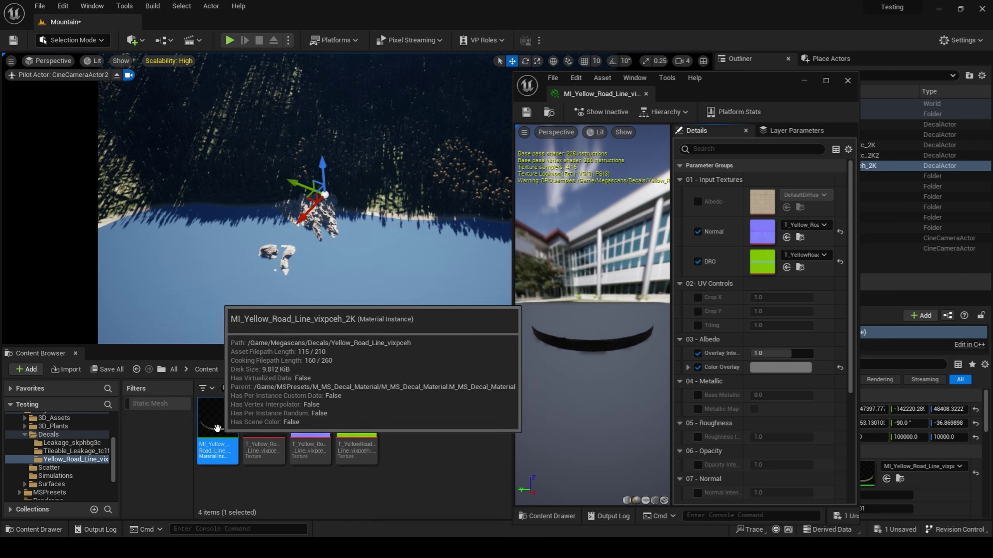
left_click_drag(588, 355, 641, 358)
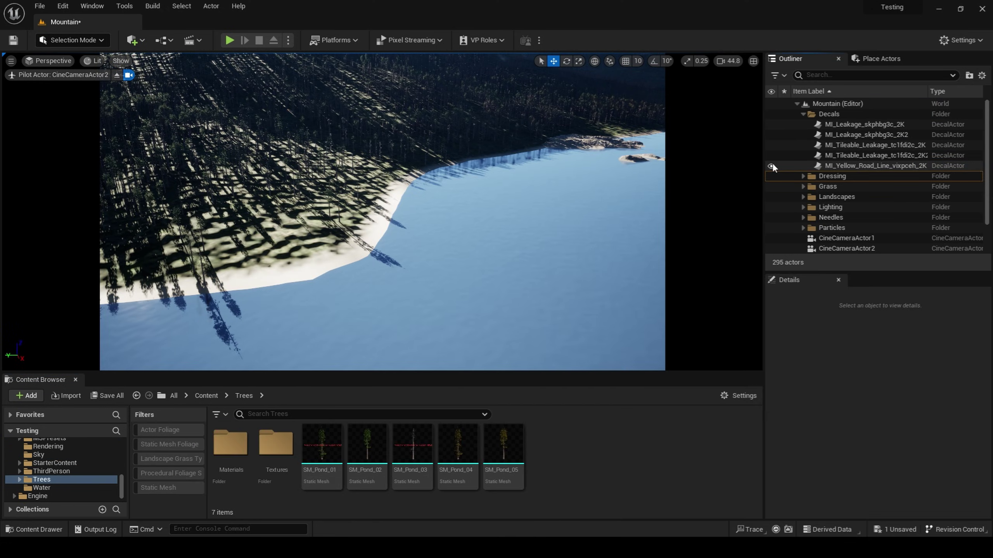
left_click(771, 166)
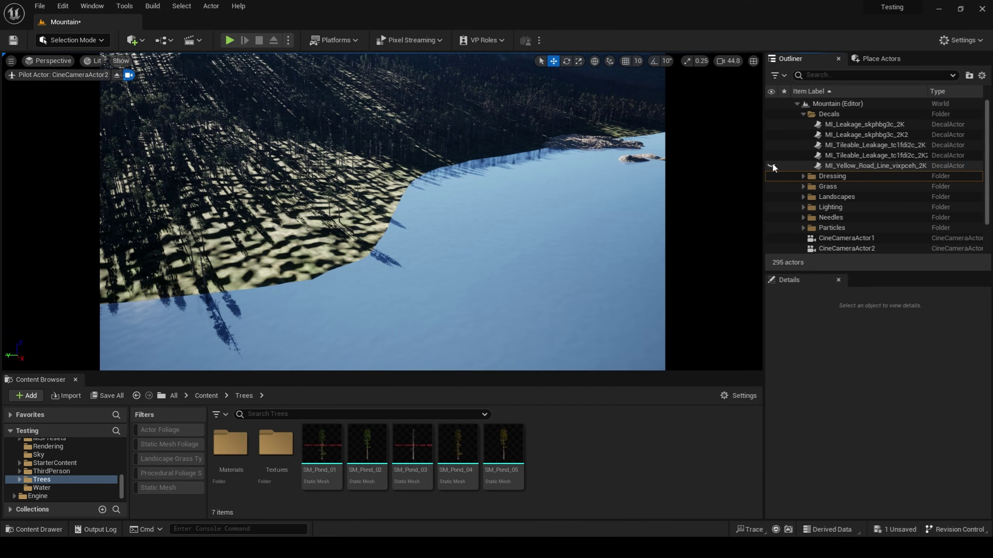
left_click(771, 166)
left_click(771, 166)
left_click(771, 166)
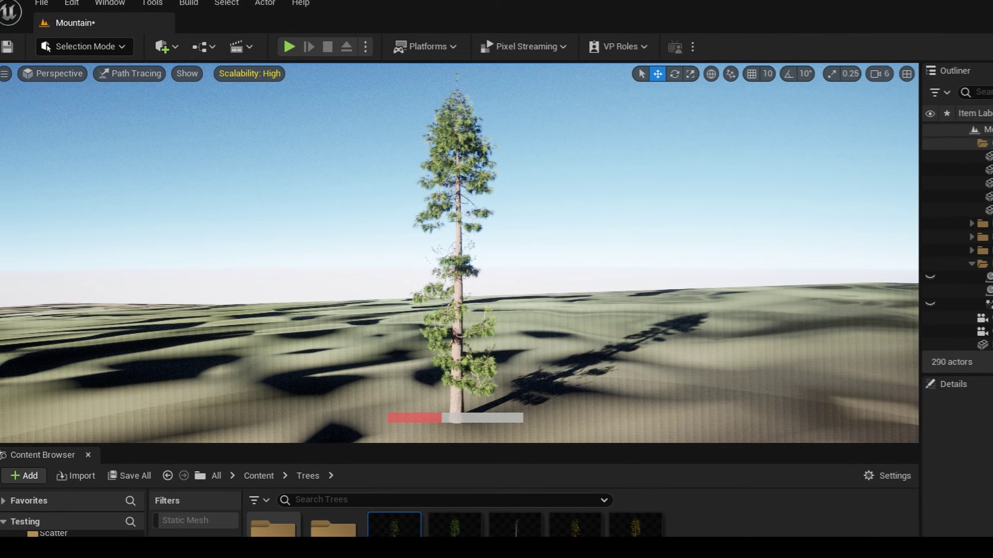
Step: Open the Materials folder inside the Trees content folder
double_click(280, 534)
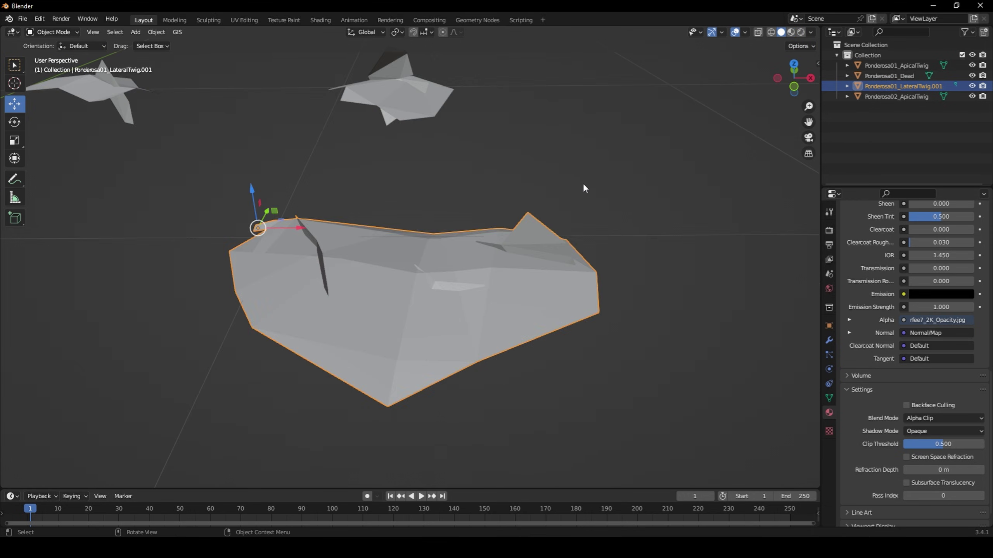
Step: Switch to Blender and inspect the linked faces of the Ponderosa01_LateralTwig.001 mesh in face edit mode
mouse_move(583, 183)
middle_mouse_down()
mouse_move(459, 269)
mouse_move(423, 192)
mouse_move(361, 218)
middle_mouse_up()
key("Tab")
key("3")
left_click(422, 217)
key("l")
middle_click_drag(422, 217, 485, 200)
left_click(578, 181)
key("l")
key("l")
key("l")
Step: Return the lateral twig to Object Mode with solid shading and examine its bent card shape from other sides
mouse_move(325, 189)
middle_mouse_down()
mouse_move(384, 178)
mouse_move(412, 202)
mouse_move(589, 176)
mouse_move(572, 177)
middle_mouse_up()
key("z")
key("Tab")
left_click(384, 178)
key("z")
middle_click_drag(421, 224, 350, 239)
left_click(350, 240)
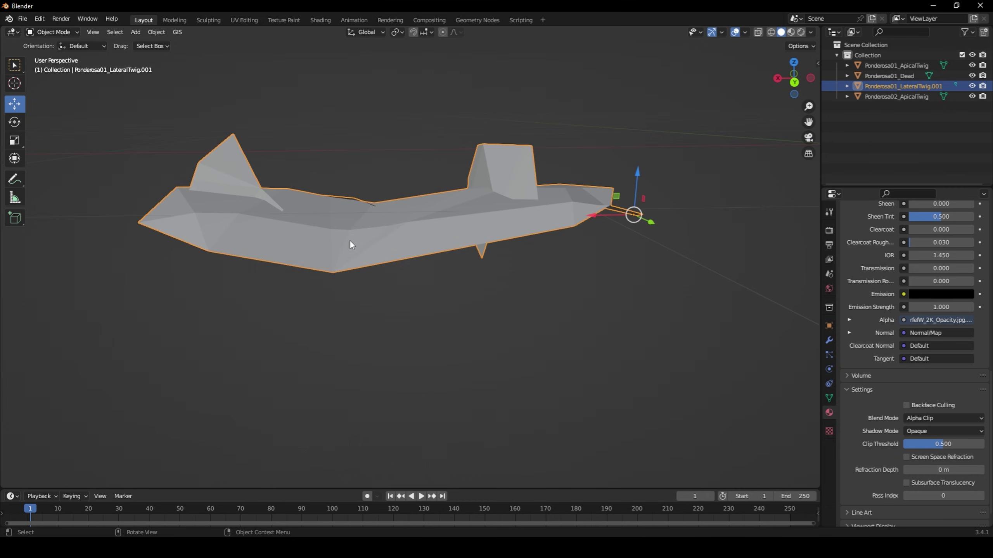
Step: Display the twig meshes in Material Preview shading with all four twigs in view
right_click(350, 240)
left_click(339, 218)
mouse_move(379, 176)
middle_mouse_down()
mouse_move(388, 194)
mouse_move(399, 180)
mouse_move(423, 227)
mouse_move(377, 219)
mouse_move(445, 297)
mouse_move(304, 206)
mouse_move(355, 226)
mouse_move(494, 171)
middle_mouse_up()
key("z")
left_click(416, 163)
scroll(445, 298, "down", 7)
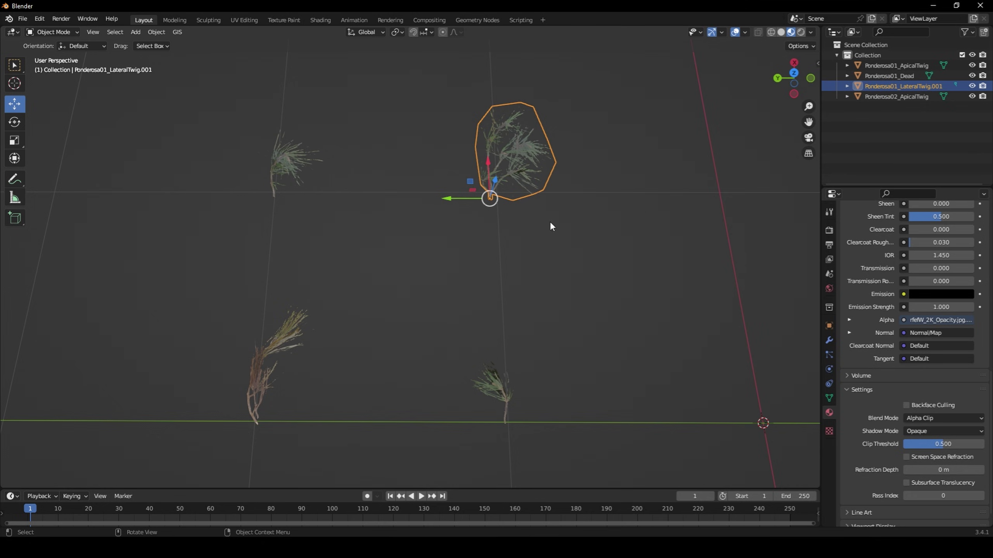
Step: Inspect the two apical twigs and the Ponderosa01_Dead twig by selecting each in turn
left_click(288, 165)
left_click(506, 405)
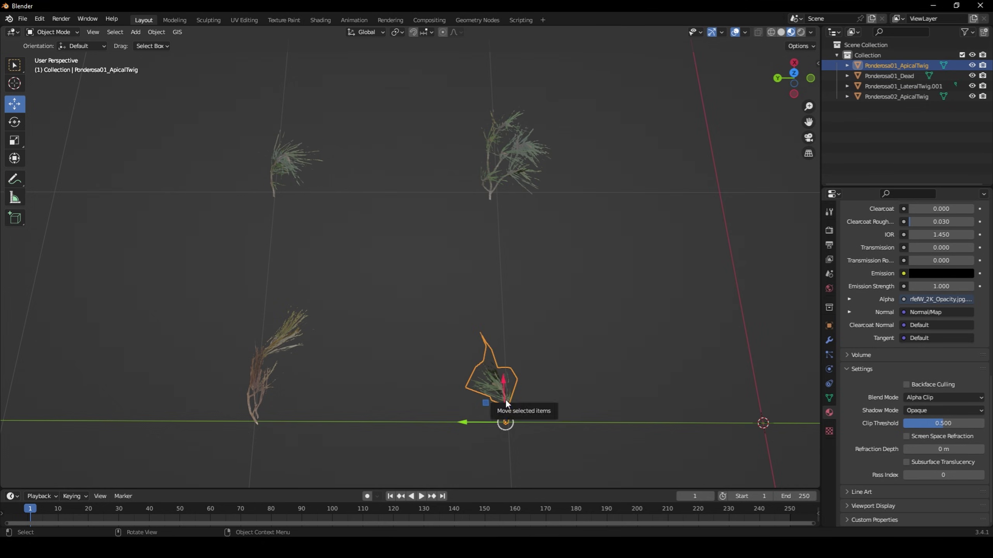
left_click(260, 384)
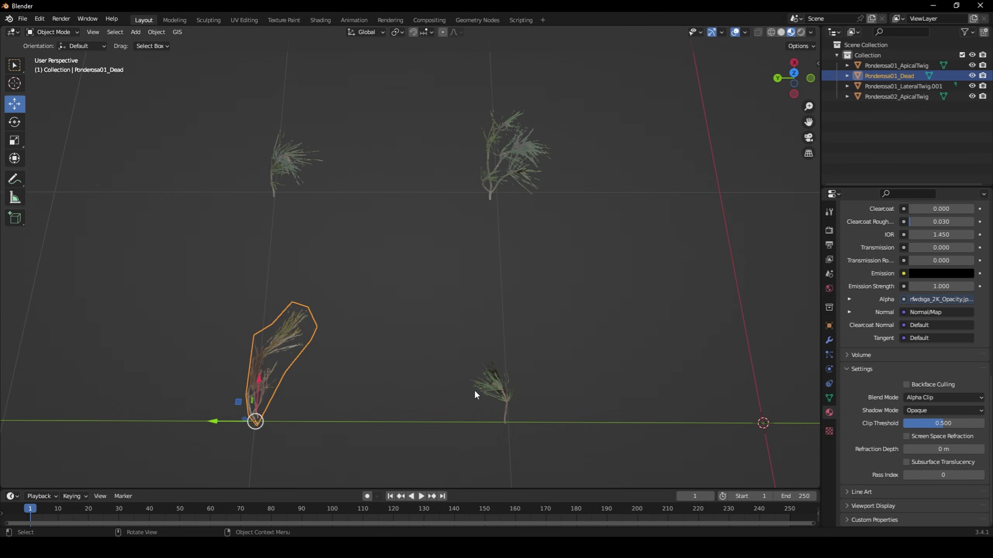
middle_click_drag(476, 393, 540, 259)
left_click(584, 312)
Step: Load the Conifer - Pine - Ponderosa preset in The Grove and grow the tree
key("n")
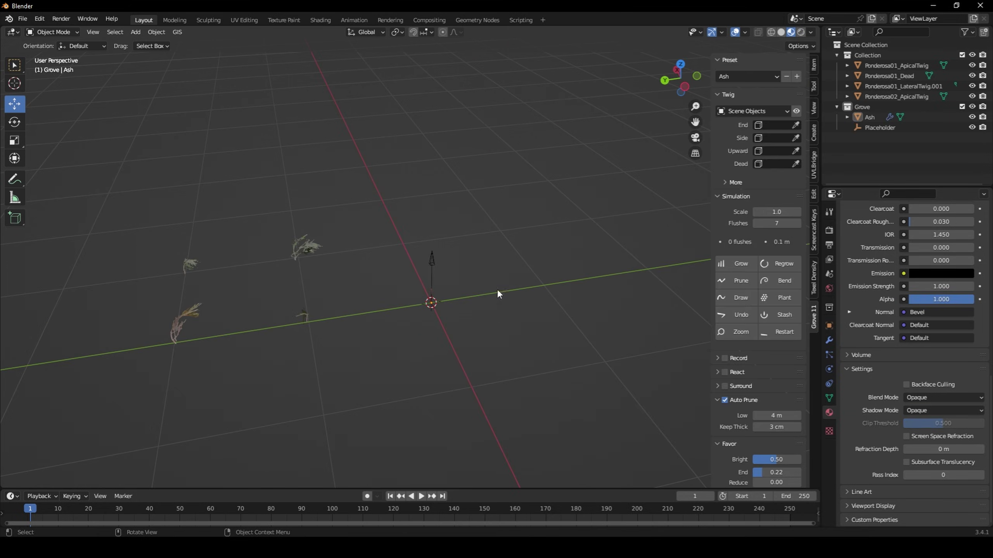
left_click(747, 76)
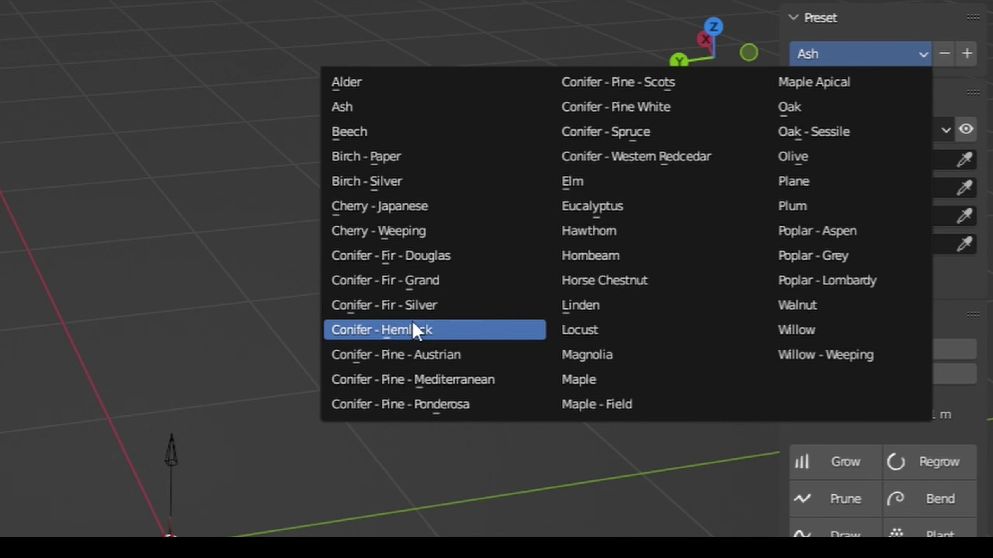
left_click(453, 406)
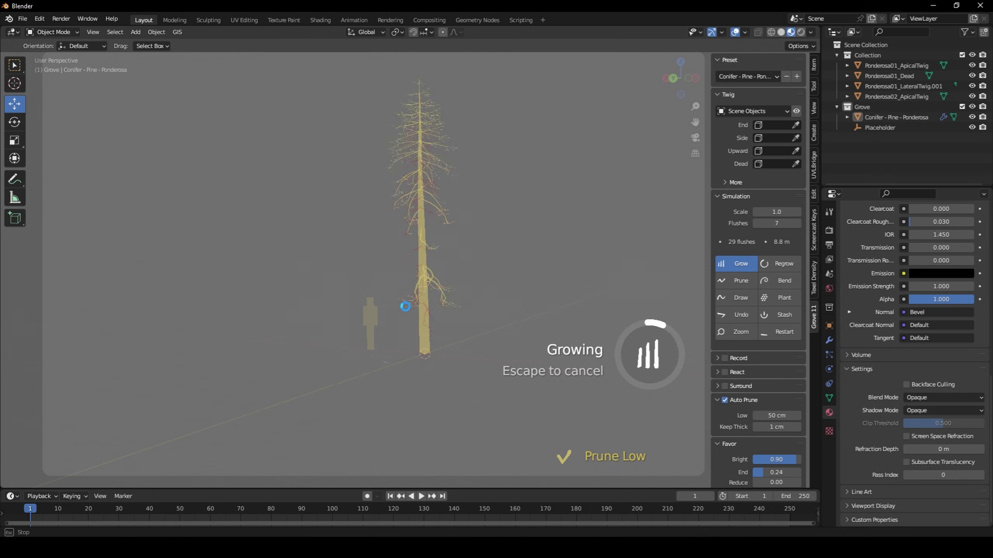
middle_click_drag(405, 256, 437, 249, "alt")
scroll(437, 249, "up", 5)
middle_click_drag(437, 344, 408, 354, "alt")
scroll(450, 243, "up", 6)
Step: Assign the Ponderosa twigs to the tree's End, Side, Upward and Dead slots, using Ponderosa01_Dead for Dead
middle_click_drag(449, 238, 244, 242)
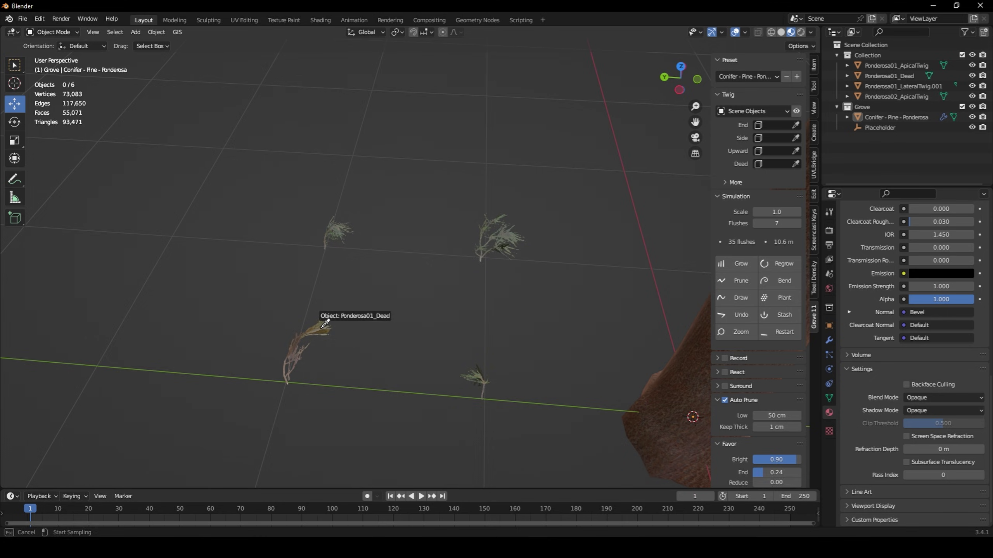
left_click(323, 326)
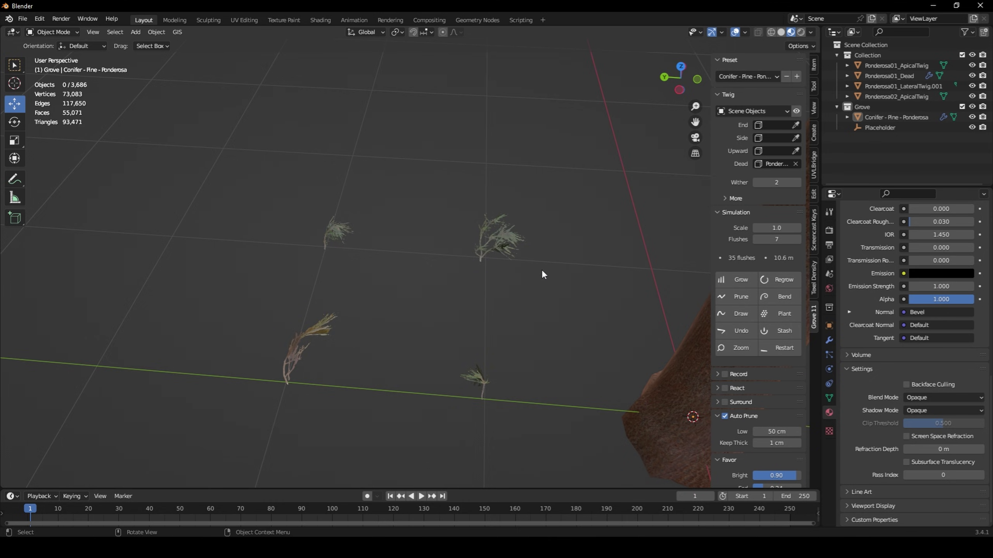
middle_click_drag(541, 275, 519, 281)
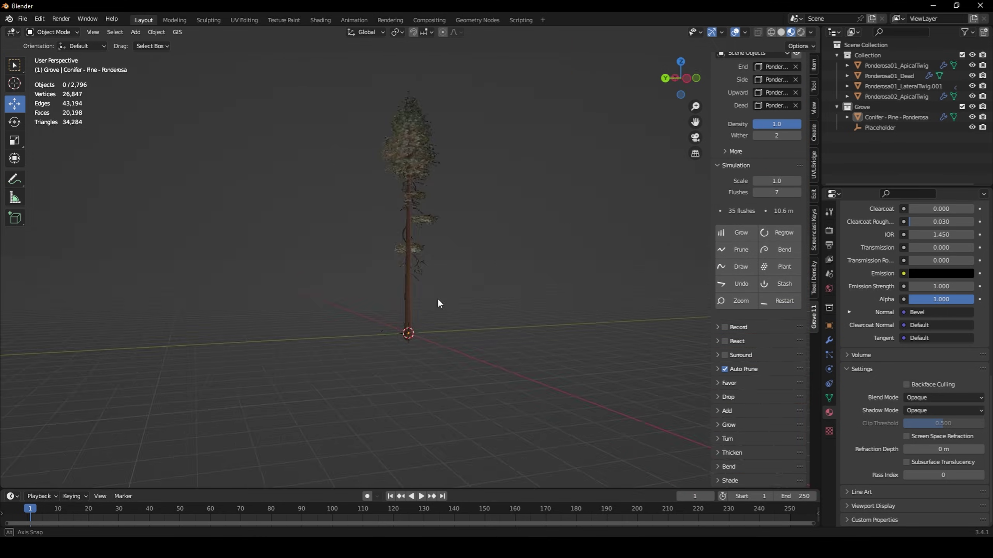
Step: Select the grown Ponderosa pine and convert its twig instances to real objects with Make Instances Real
middle_click_drag(438, 298, 654, 299)
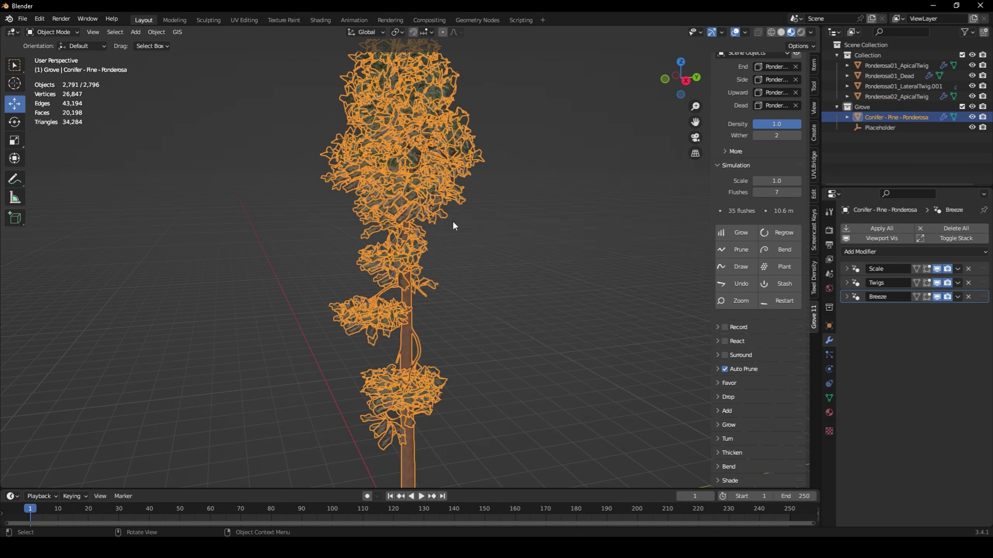
key("F3")
type("make instan")
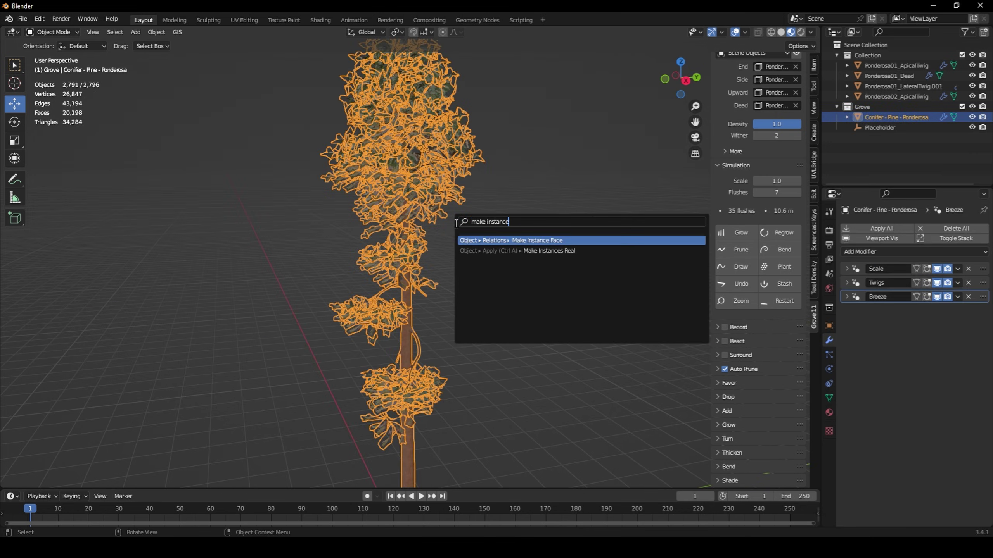
type("ce")
left_click(549, 251)
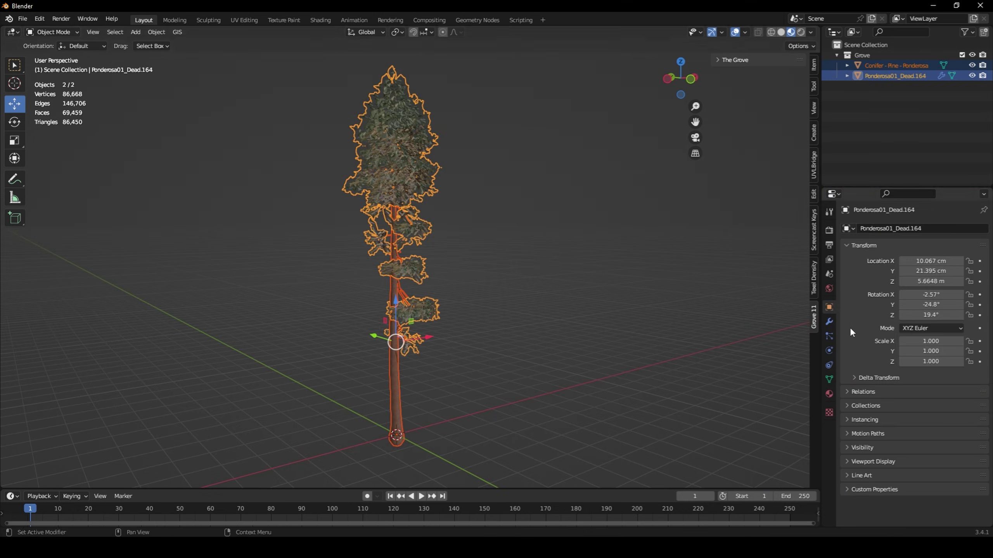
Step: Join the Ponderosa trunk and all of its twig objects into a single mesh
scroll(443, 297, "up", 8)
key("ctrl+j")
middle_click_drag(443, 297, 366, 261)
scroll(366, 261, "down", 6)
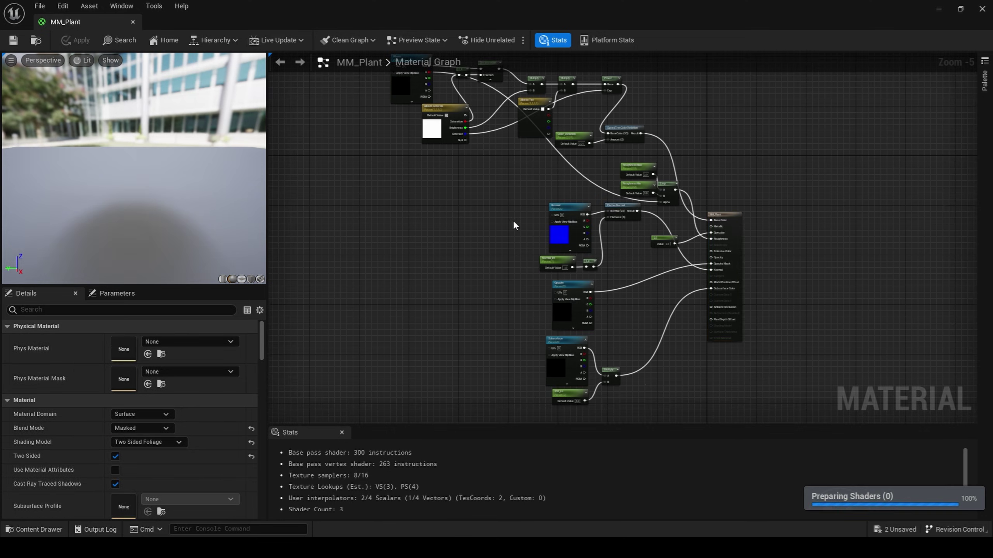
Step: Examine the MM_Plant material graph, from the albedo controls and colour variation to the roughness and normal nodes
right_click_drag(513, 221, 490, 240)
left_click(700, 235)
scroll(127, 394, "down", 1)
scroll(450, 78, "up", 2)
left_click(337, 109)
left_click(664, 250)
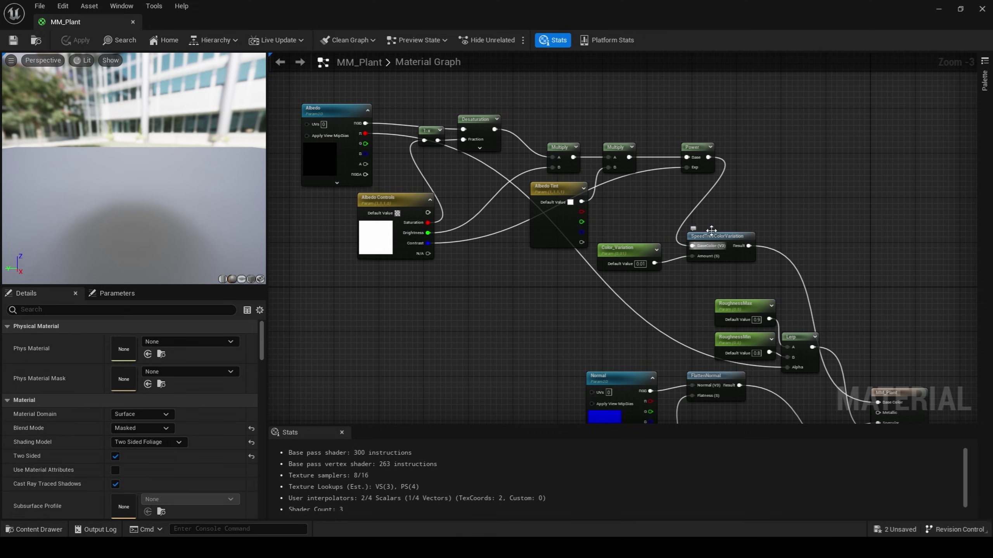
scroll(708, 315, "up", 2)
right_click_drag(708, 315, 613, 260)
scroll(607, 310, "down", 3)
scroll(607, 277, "up", 2)
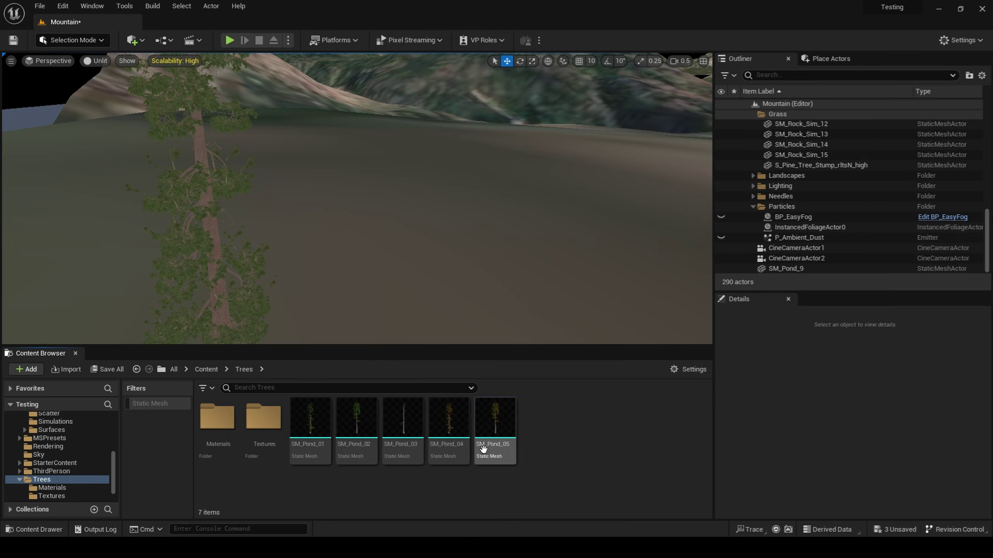
Step: Place the SM_Pond_05 tree mesh in the level beside the existing pine and clear the selection
left_click_drag(484, 449, 414, 309)
scroll(177, 213, "down", 3)
key("Escape")
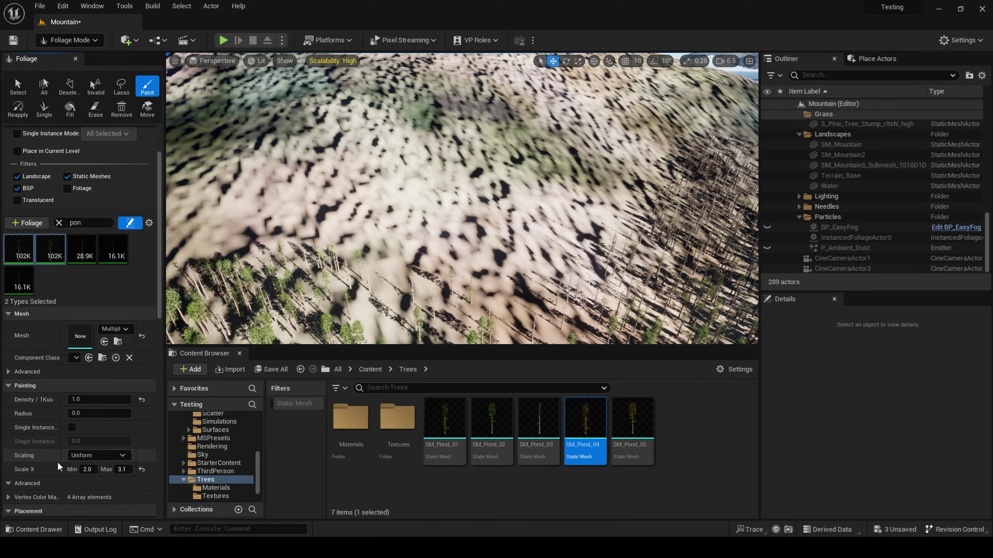
Step: Set the foliage paint brush size to 500 for the two selected 102K Ponderosa types
scroll(39, 414, "down", 10)
scroll(39, 414, "up", 10)
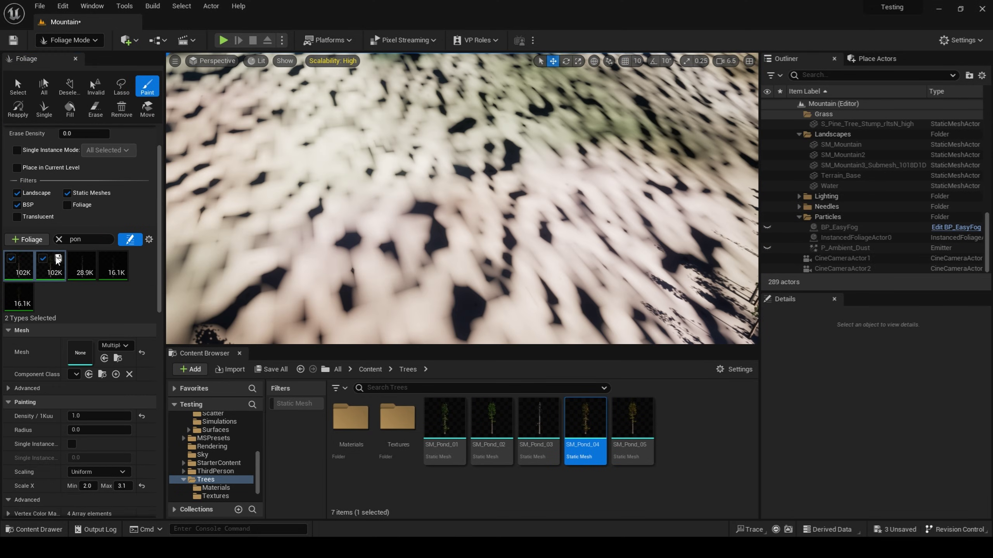
left_click(99, 156)
type("500")
key("Return")
scroll(354, 195, "down", 5)
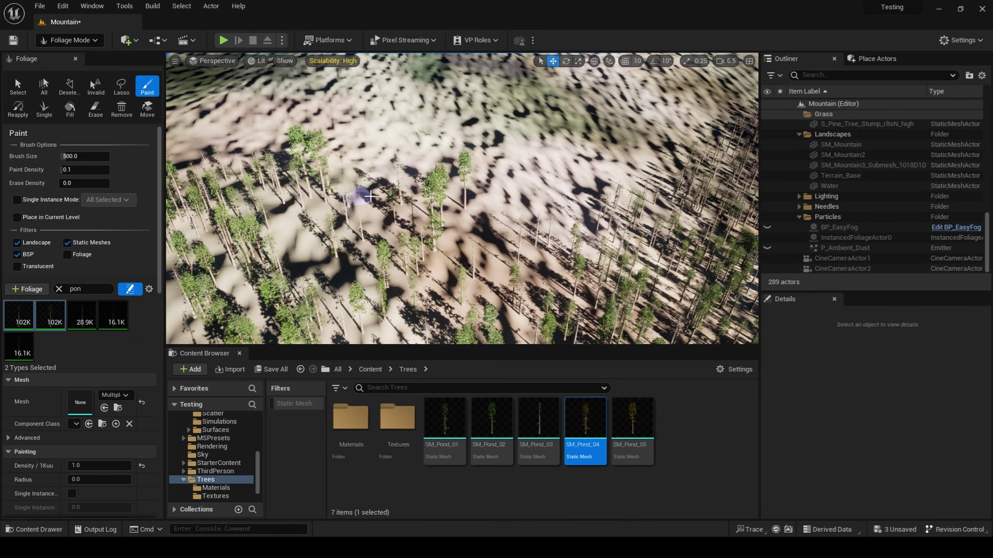
Step: Undo the last foliage stroke, lower the maximum Scale X of the two selected pines and paint them across the slope
scroll(381, 243, "down", 3)
key("ctrl+z")
scroll(55, 454, "down", 6)
left_click(122, 420)
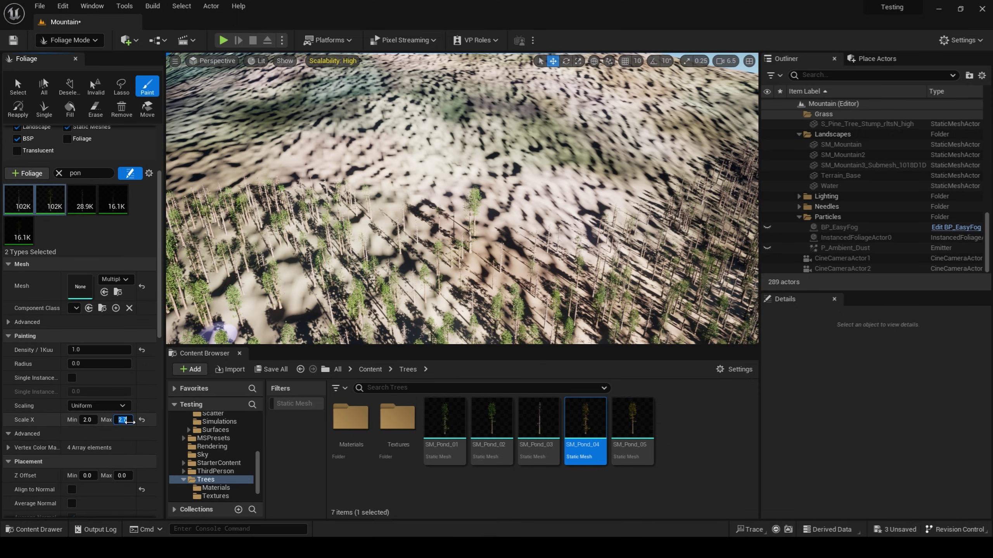
mouse_move(387, 229)
left_mouse_down()
mouse_move(519, 234)
mouse_move(574, 192)
left_mouse_up()
Step: Select the SM_Pond_03 foliage type, set its density to 0.1 and make Paint the active tool
left_click(82, 199)
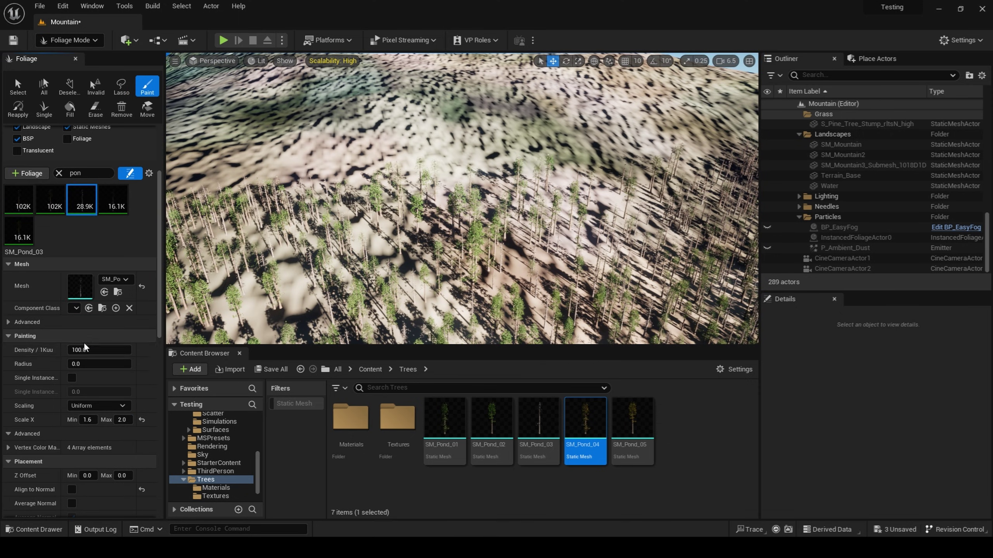
key("Return")
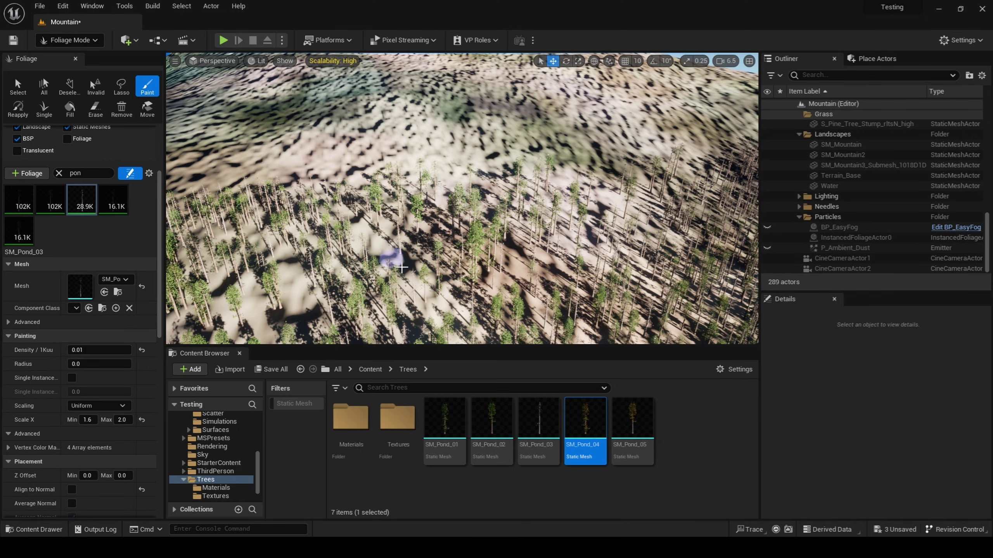
type("100")
key("Return")
left_click(121, 87)
left_click(147, 87)
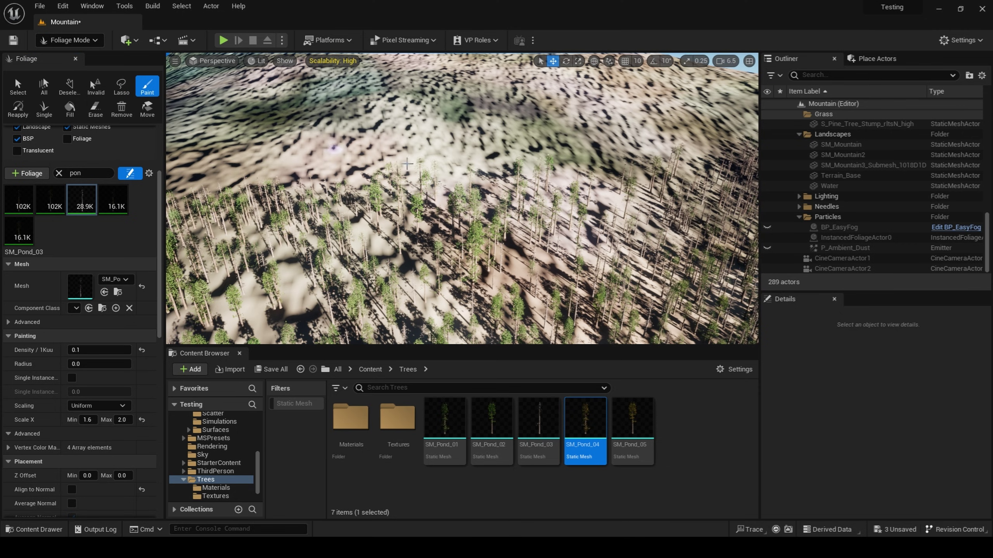
Step: Paint SM_Pond_03 trees on the slope above the existing forest, erase within the same area and return to painting
left_click_drag(324, 173, 367, 207)
left_click(95, 109)
left_click_drag(325, 168, 363, 187)
left_click(147, 86)
Step: Select the two 16.1K Ponderosa foliage types together and paint them over the forested slope
mouse_move(274, 196)
right_mouse_down()
mouse_move(390, 203)
mouse_move(352, 250)
mouse_move(352, 230)
mouse_move(351, 246)
right_mouse_up()
left_click(113, 199)
left_click(19, 231, "ctrl")
right_click_drag(462, 198, 438, 169)
mouse_move(458, 245)
right_mouse_down()
mouse_move(438, 239)
mouse_move(442, 227)
mouse_move(457, 244)
right_mouse_up()
left_click(458, 245)
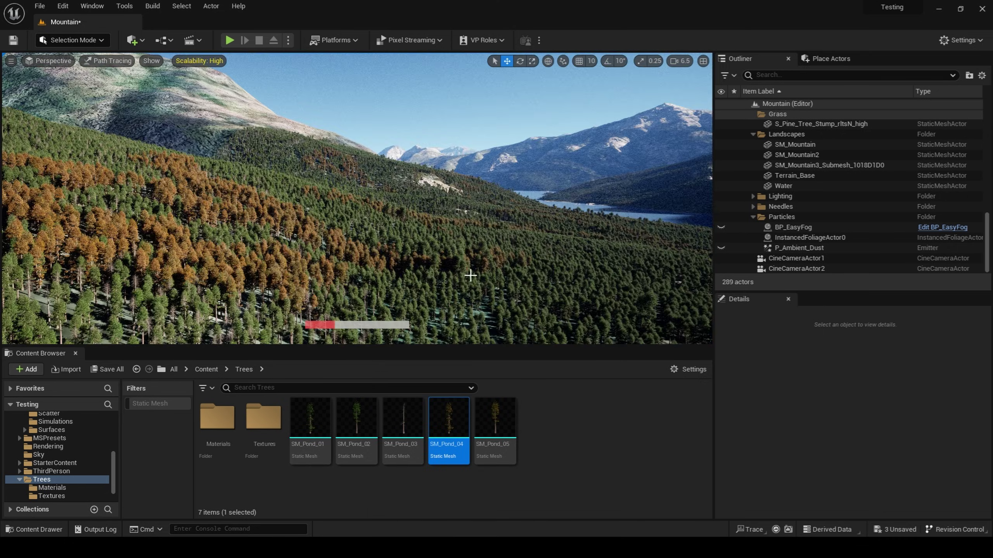
right_click_drag(356, 198, 352, 238)
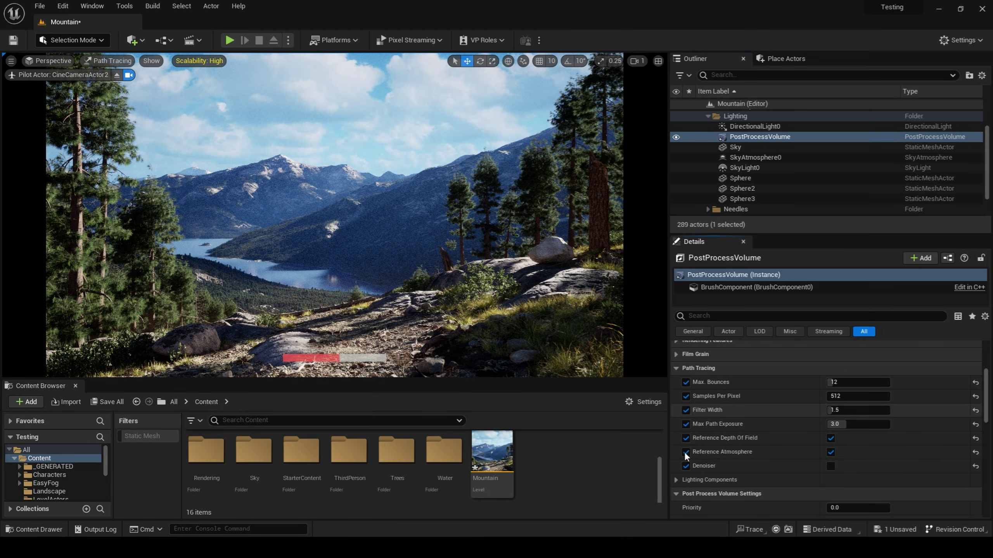
Step: Check the Sky plane's visibility and review the settings of DirectionalLight0 and SkyAtmosphere0
left_click(735, 147)
left_click(676, 146)
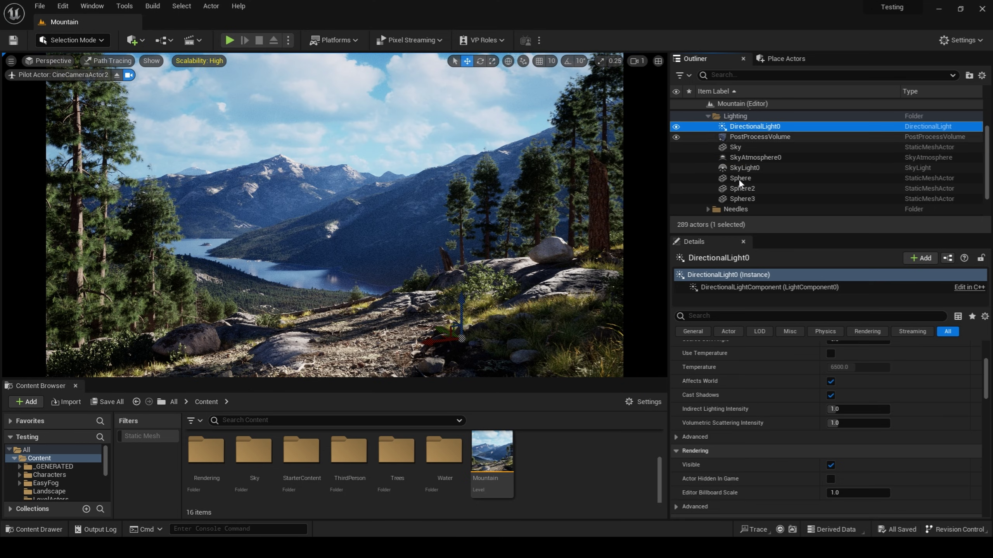
scroll(742, 409, "up", 3)
scroll(745, 410, "down", 2)
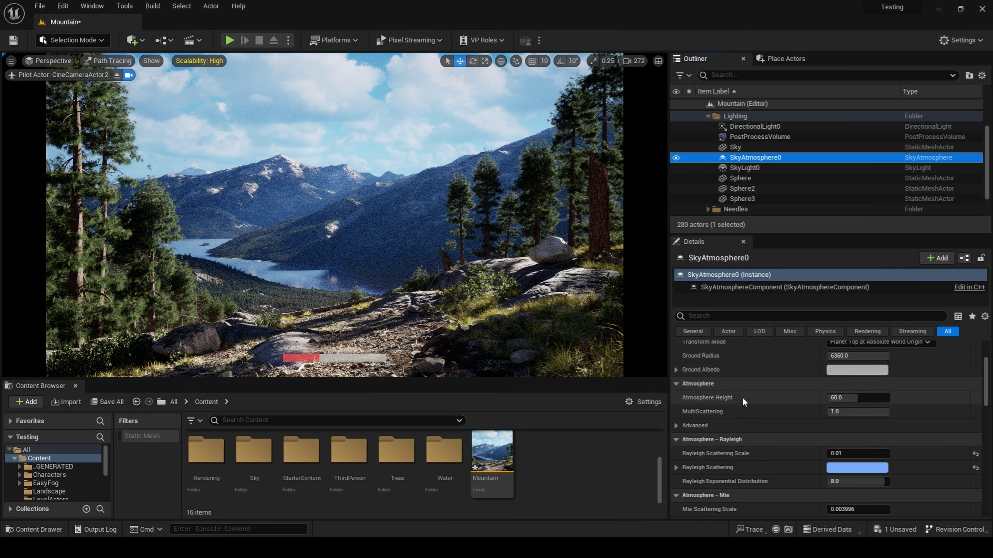
scroll(766, 406, "up", 2)
scroll(766, 406, "down", 3)
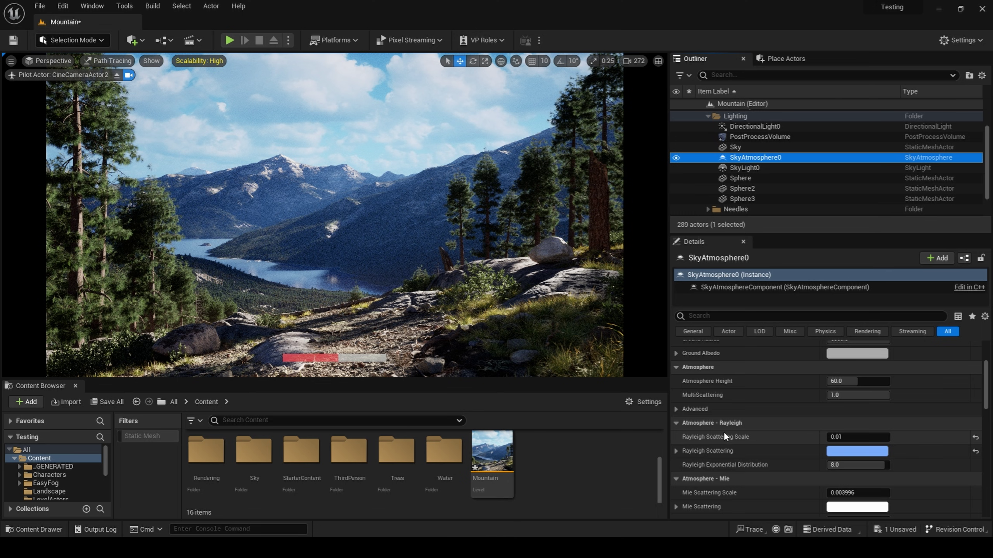
Step: Hide the Sky plane and reset SkyAtmosphere0's Rayleigh Scattering Scale to its default
left_click(676, 147)
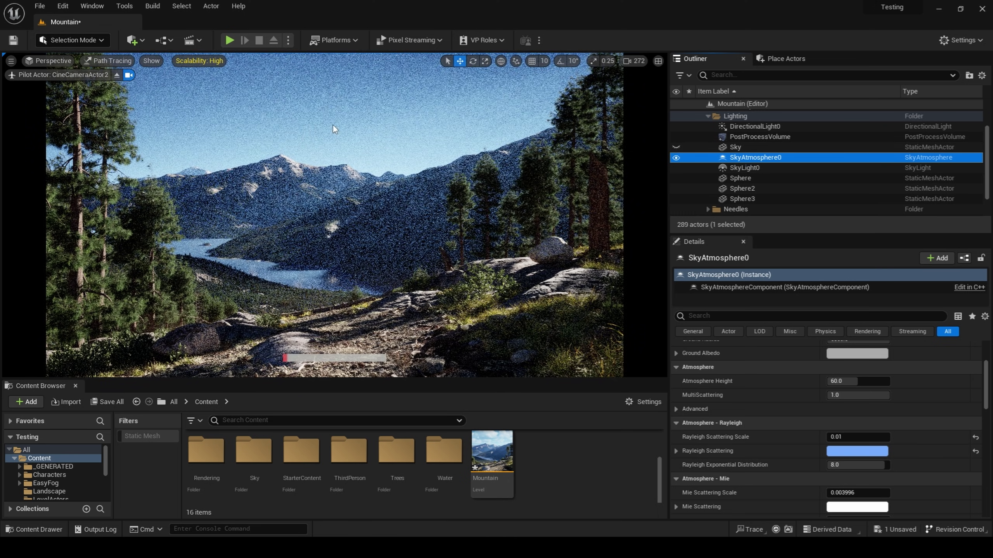
left_click(975, 437)
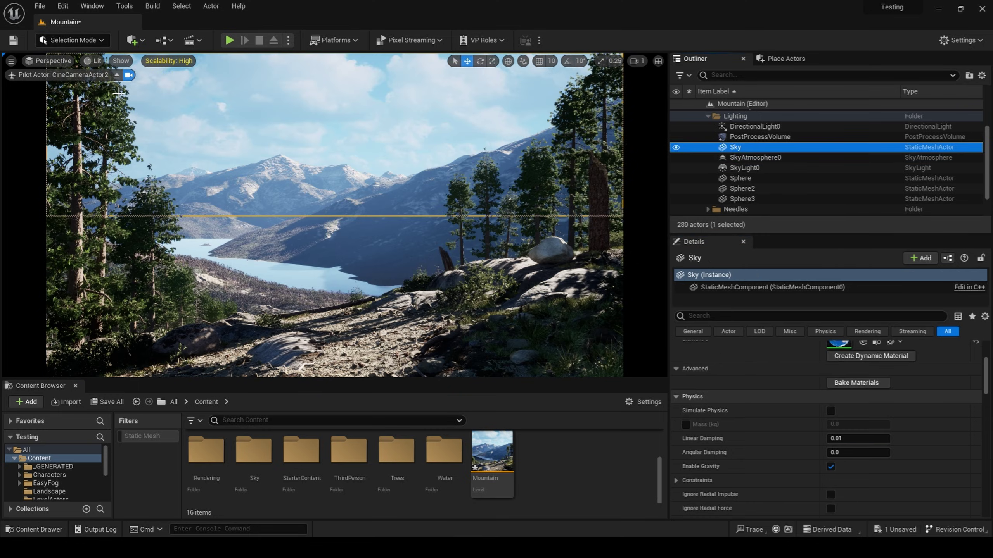
Step: Stop piloting CineCameraActor2 and frame the Sky plane to view it from outside the scene
left_click(117, 75)
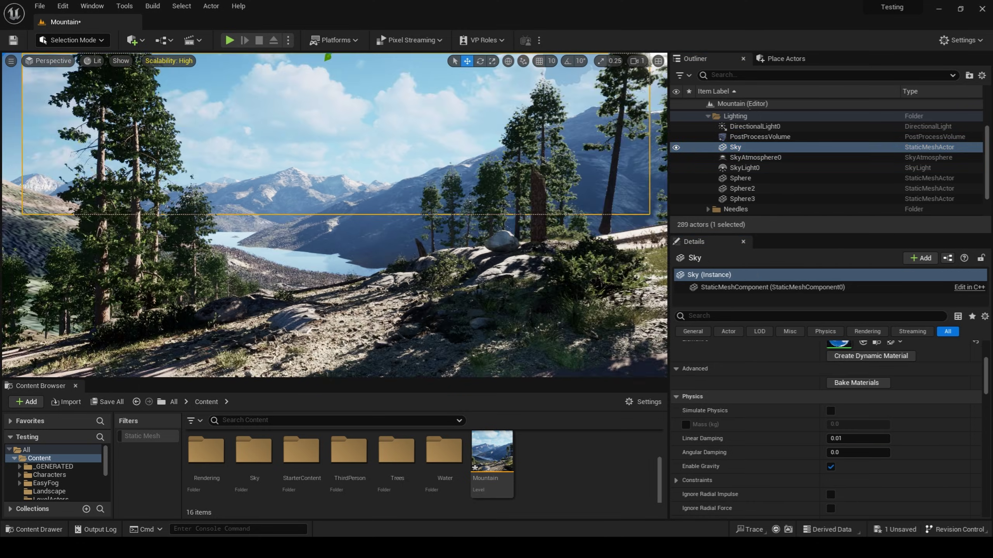
key("w")
right_click_drag(327, 135, 327, 78)
key("f")
left_click_drag(338, 150, 340, 186, "alt")
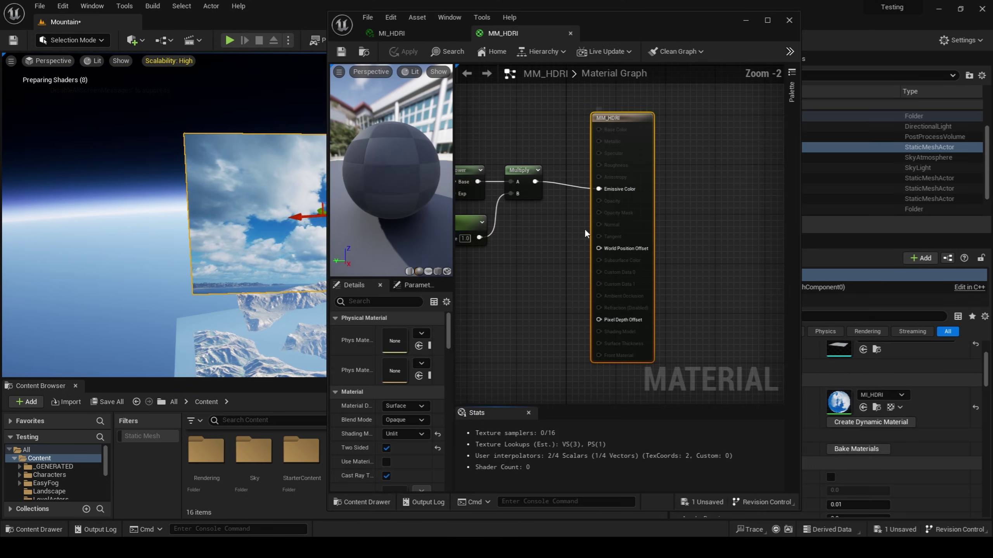
Step: Examine the MM_HDRI material graph, from the sky texture sample through its colour control nodes
right_click_drag(585, 228, 705, 263)
scroll(639, 257, "down", 2)
scroll(667, 266, "down", 2)
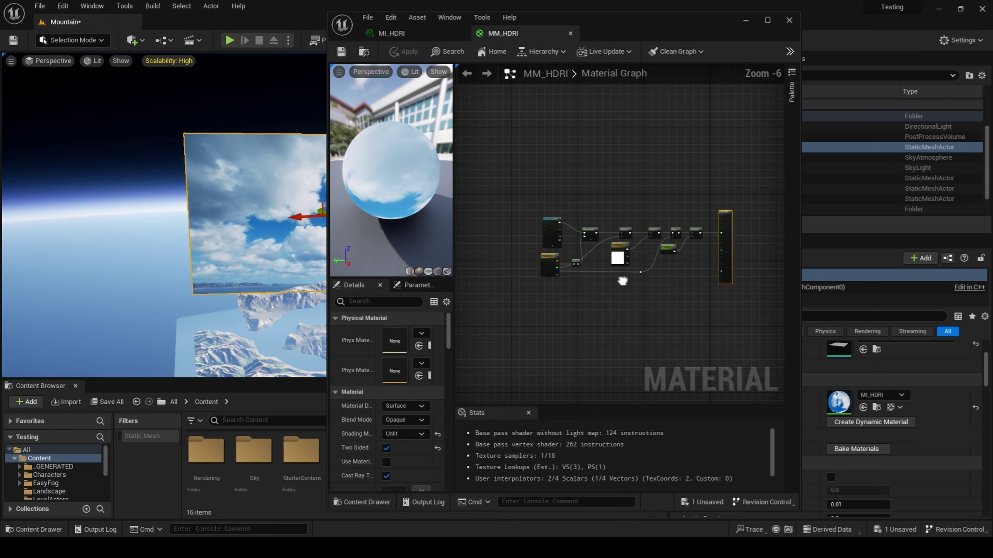
scroll(642, 285, "up", 1)
left_click(503, 213)
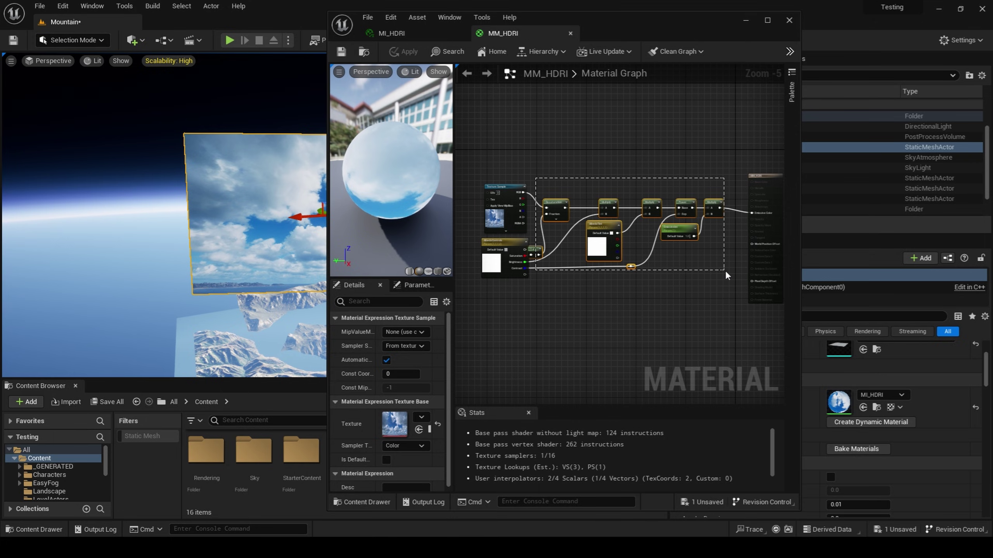
left_click_drag(725, 270, 722, 271)
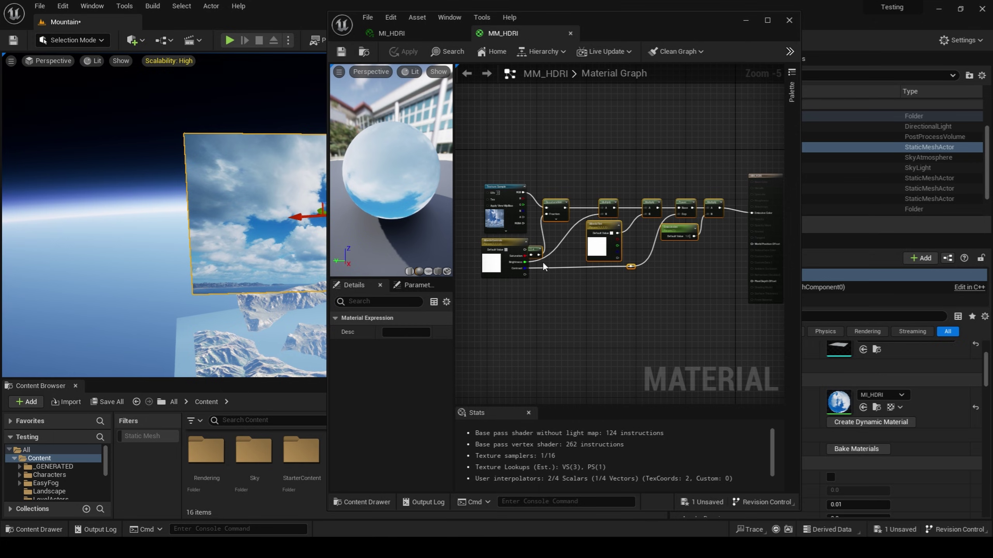
left_click(669, 269)
scroll(688, 258, "up", 3)
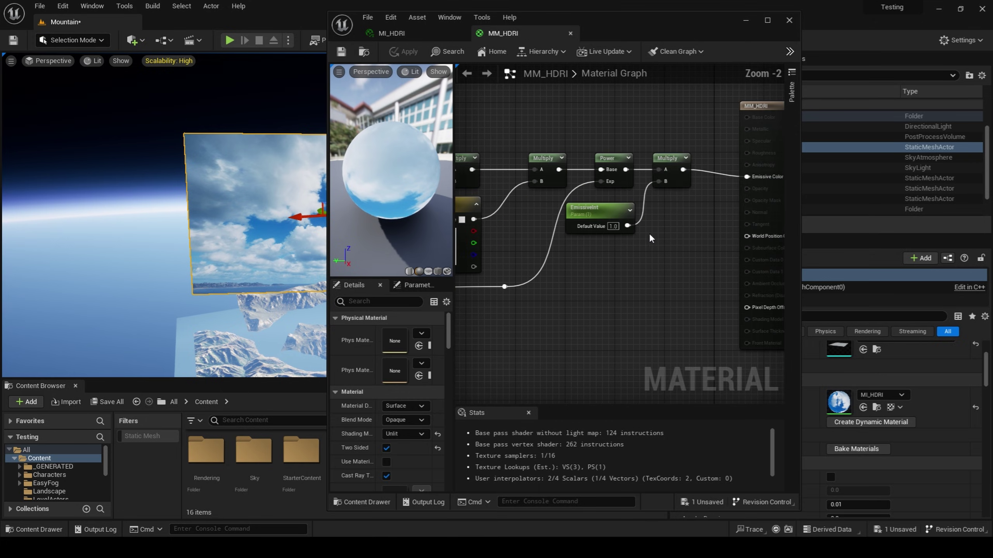
Step: Inspect the EmissiveInt parameter and the output node's Emissive Color connection in MM_HDRI
left_click(592, 219)
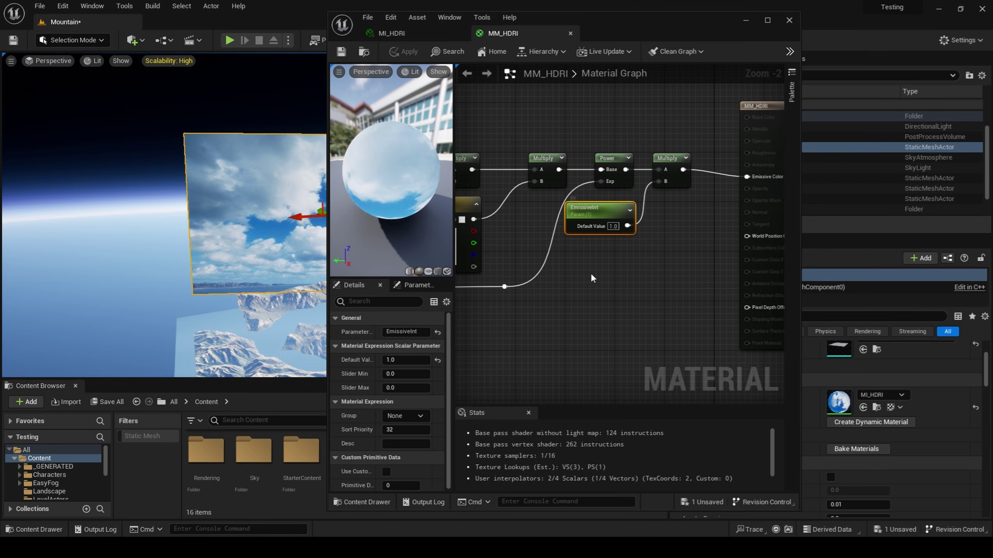
left_click(658, 268)
left_click(764, 197)
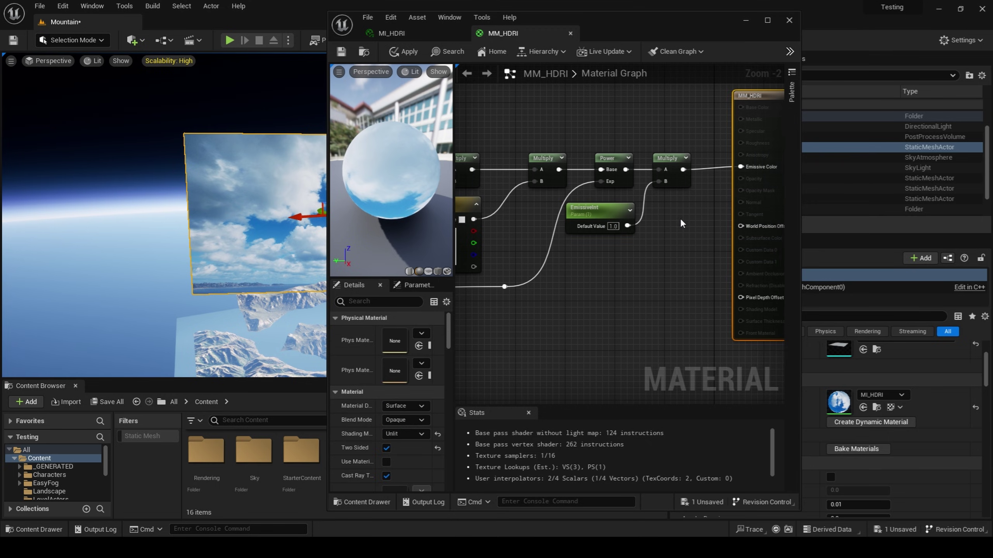
scroll(680, 219, "down", 3)
left_click(519, 163)
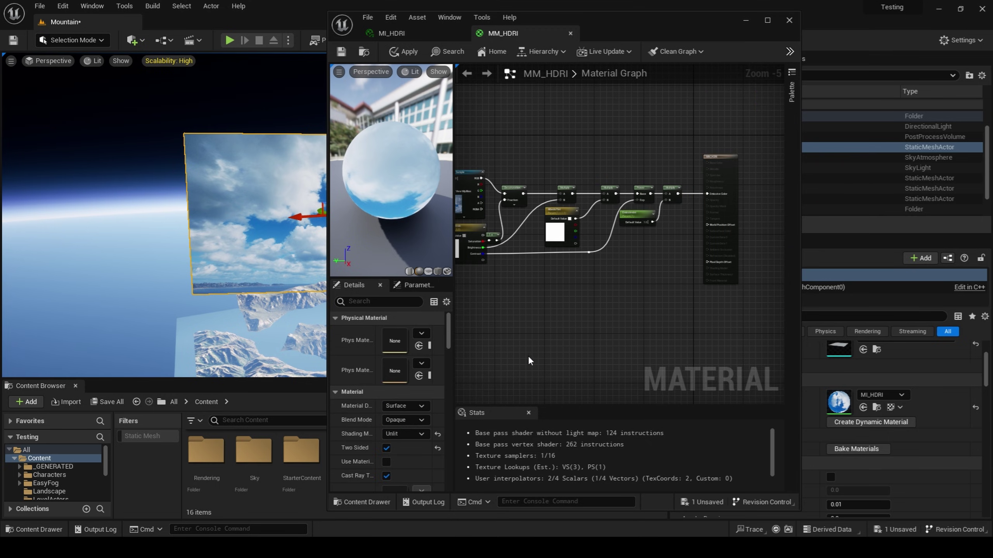
scroll(396, 425, "down", 1)
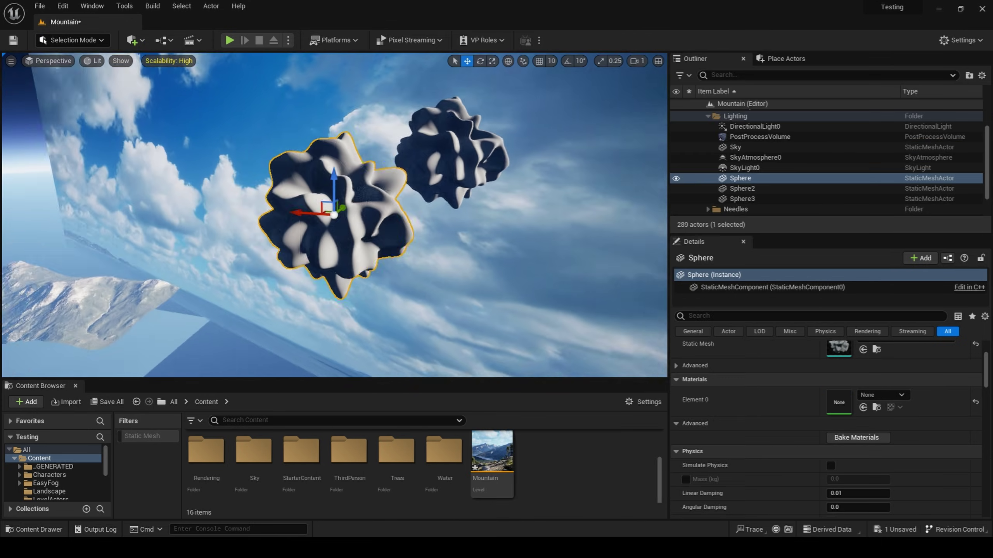
Step: Examine the displaced Sphere meshes near the Sky plane from several angles, including their place relative to the landscape
left_click_drag(336, 211, 383, 211, "alt")
scroll(334, 215, "up", 7)
right_click_drag(334, 215, 409, 195)
key("a")
scroll(334, 214, "up", 2)
right_click_drag(147, 244, 7, 231)
key("w")
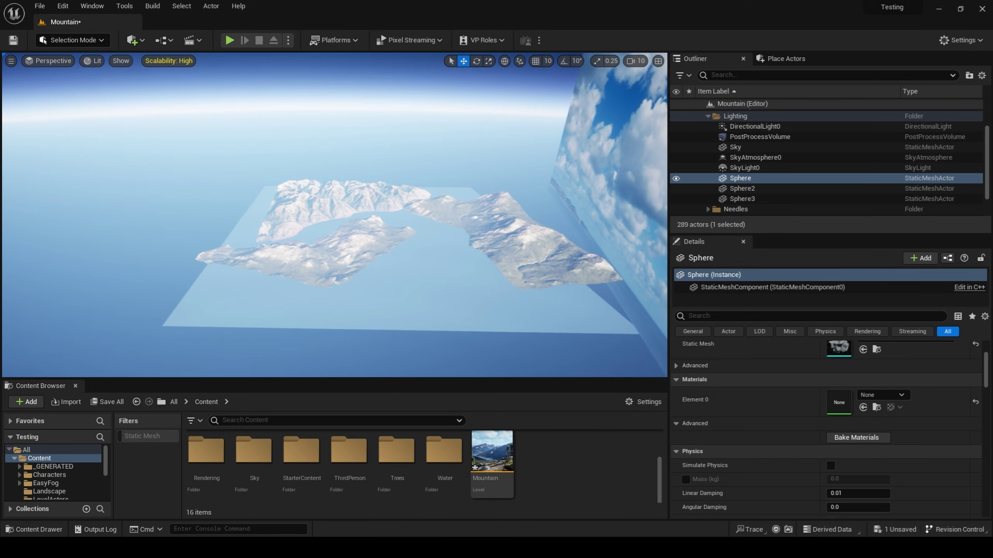
Step: Set the viewport camera speed to 320 and fly towards the mountain landscape
left_click(629, 61)
left_click(691, 86)
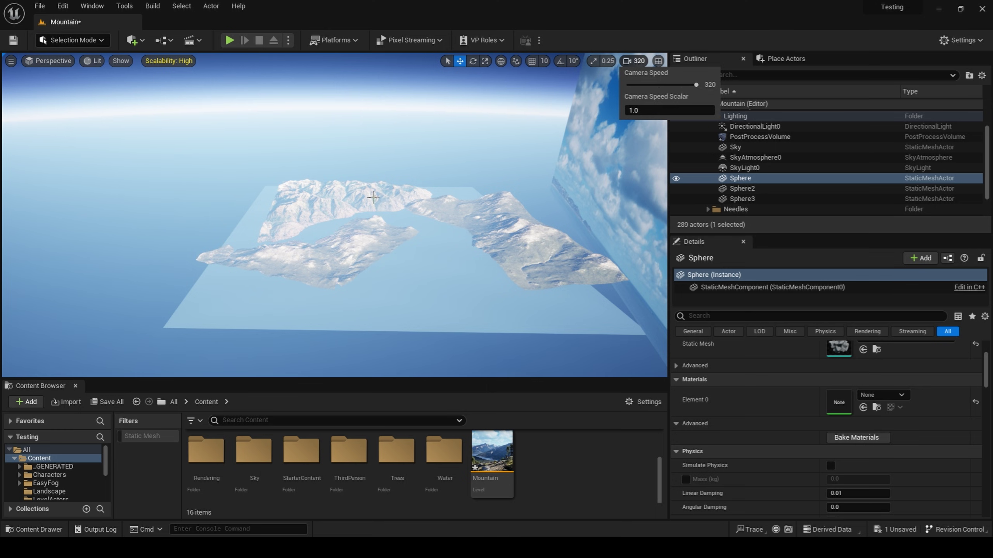
key("w")
right_click_drag(369, 194, 370, 155)
key("w")
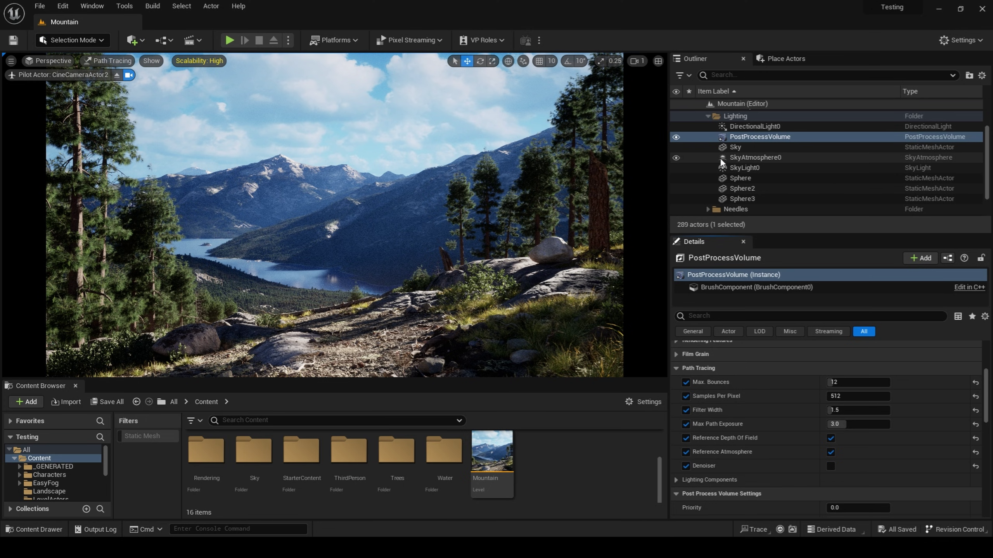
Step: Turn off the Reference Atmosphere value in the PostProcessVolume's path tracing settings
left_click(830, 453)
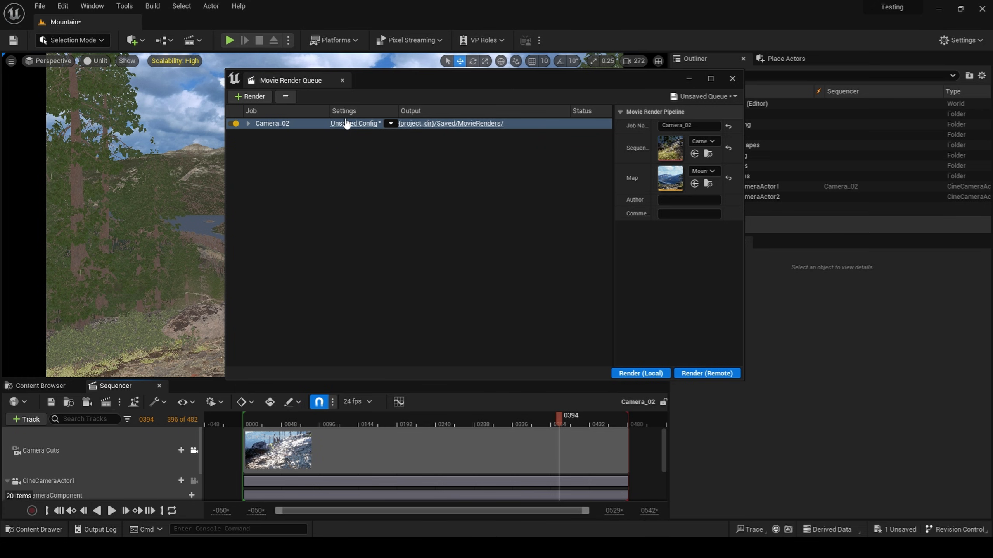
Step: Open the Camera_02 render job's configuration and import the MRQ_PathTracing preset, accepting the loss of unsaved changes
left_click(346, 124)
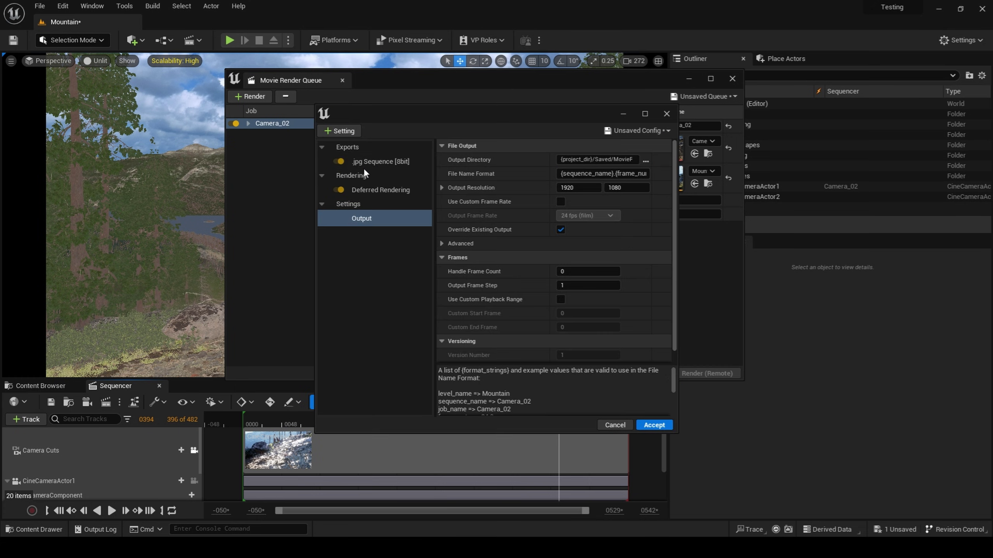
left_click(346, 133)
left_click(641, 131)
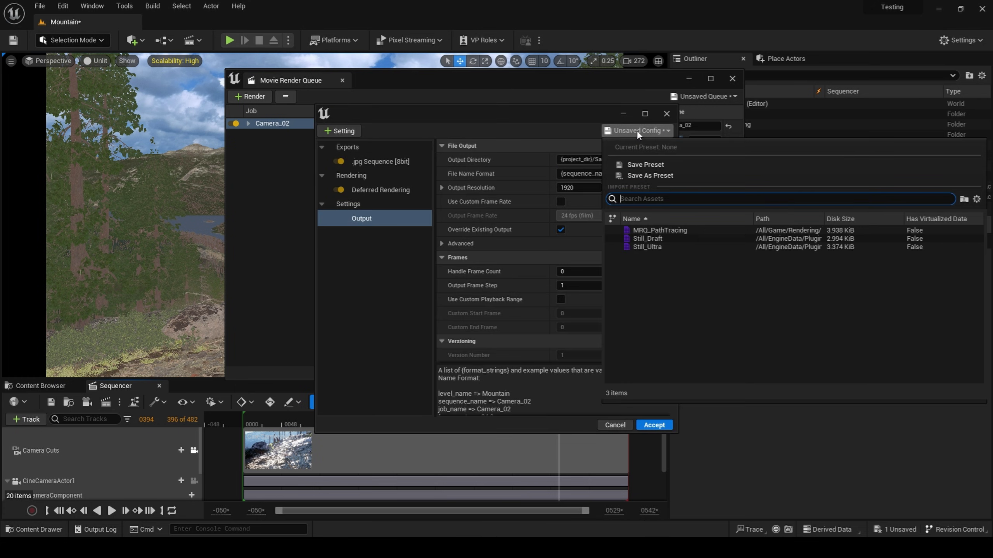
left_click(658, 231)
left_click(579, 296)
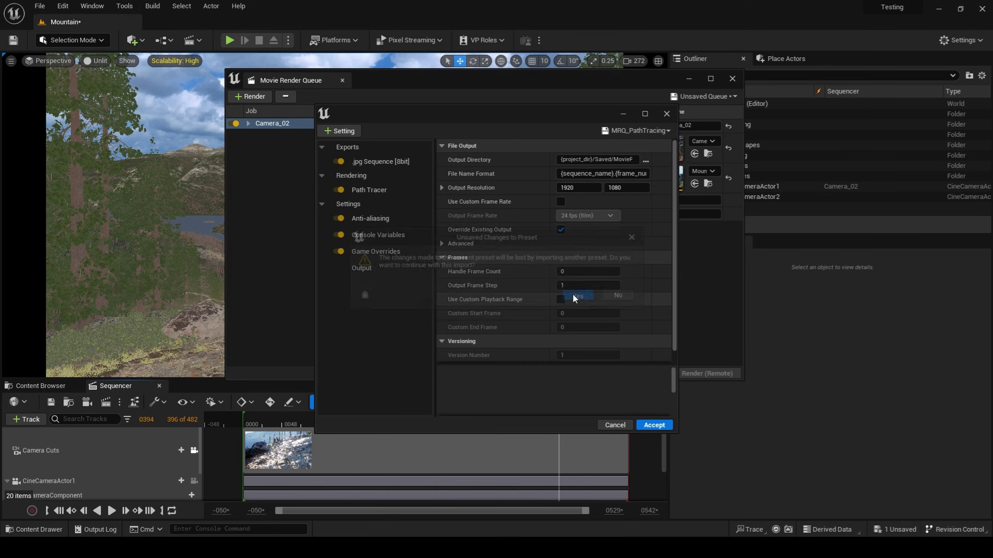
Step: Review the preset's JPG, Path Tracer, Anti-aliasing, Console Variables, Game Overrides and Output settings, and accept the render configuration
left_click(382, 162)
left_click(377, 191)
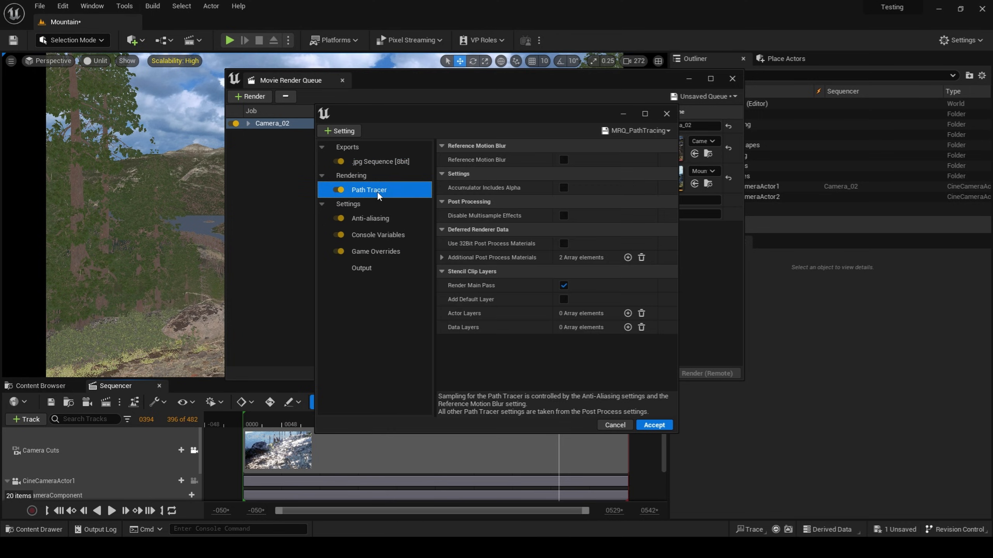
left_click(375, 219)
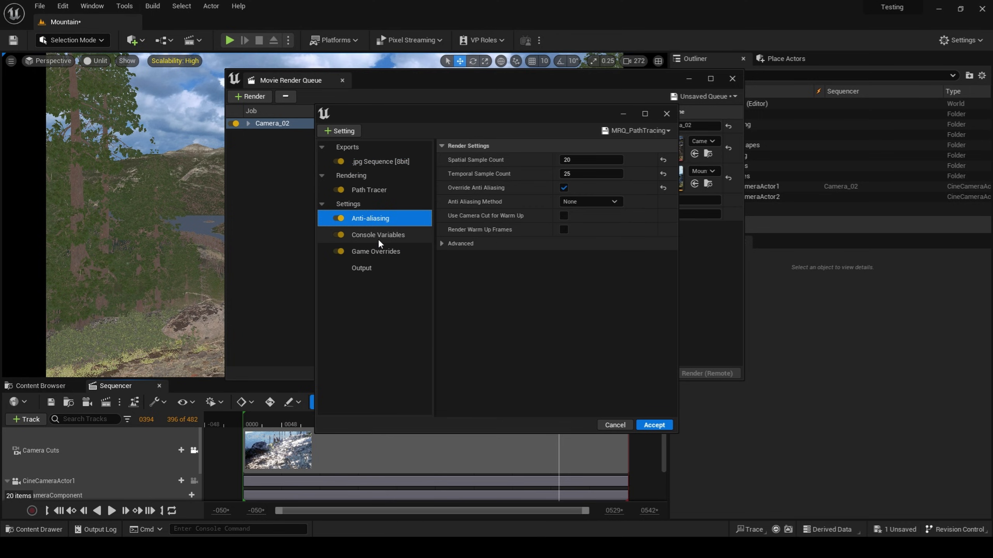
left_click(378, 235)
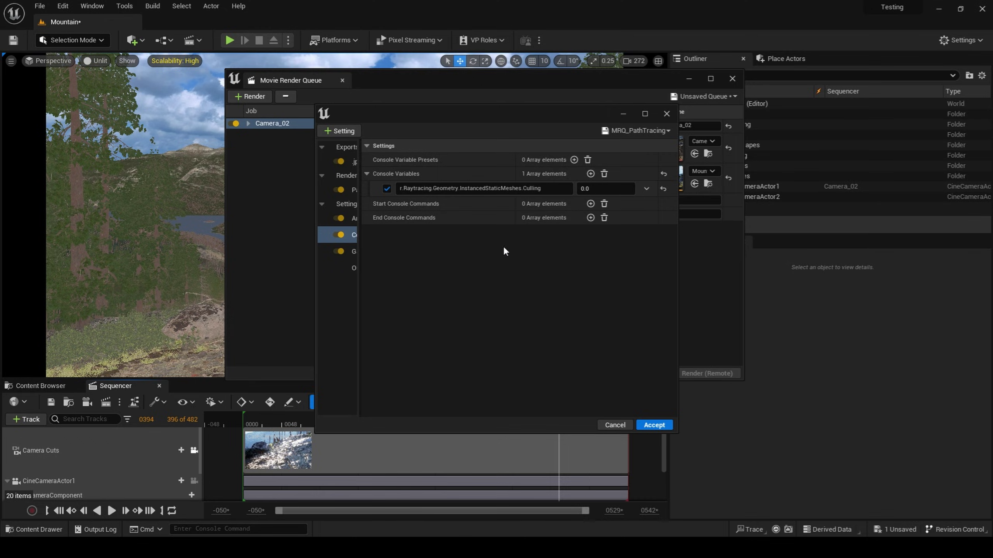
left_click_drag(356, 239, 454, 231)
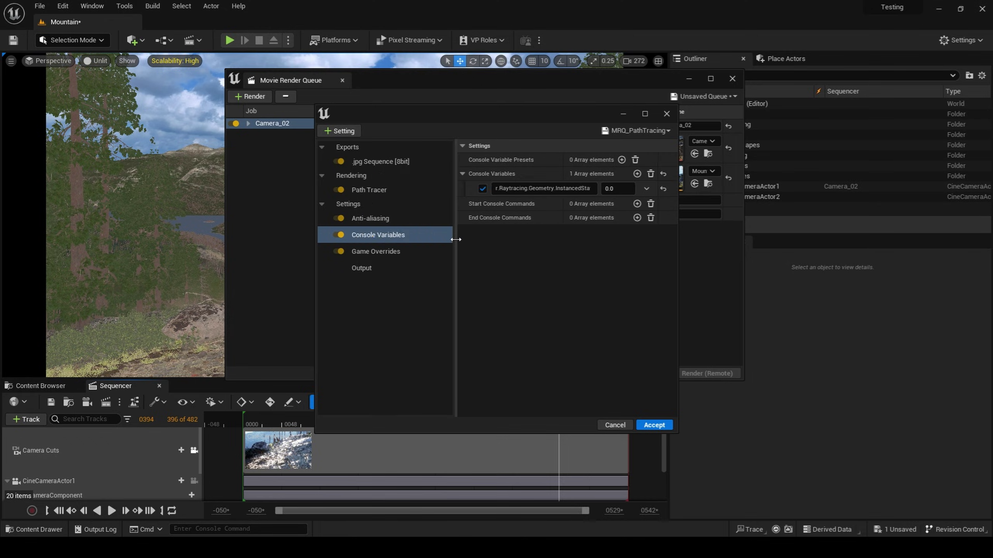
left_click(412, 254)
left_click(393, 270)
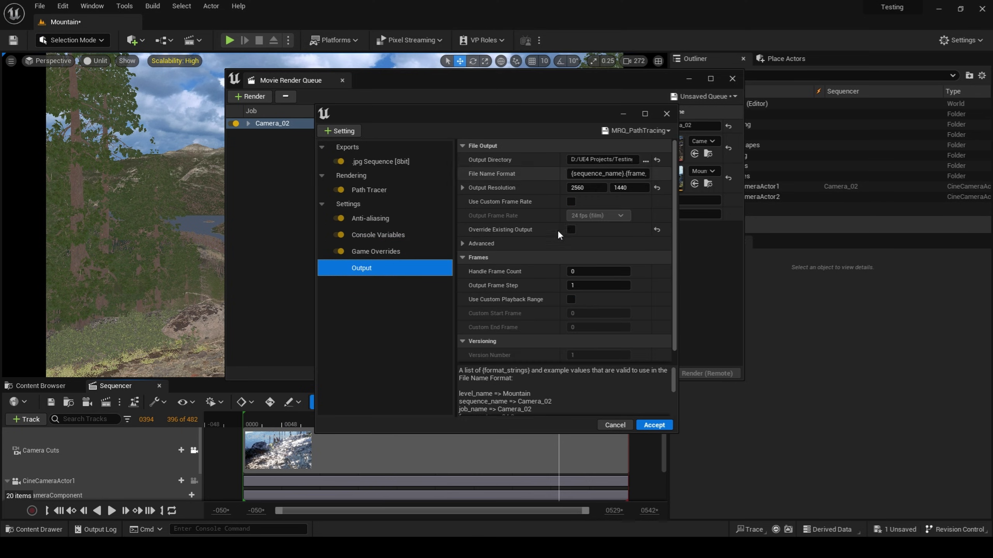
left_click(653, 425)
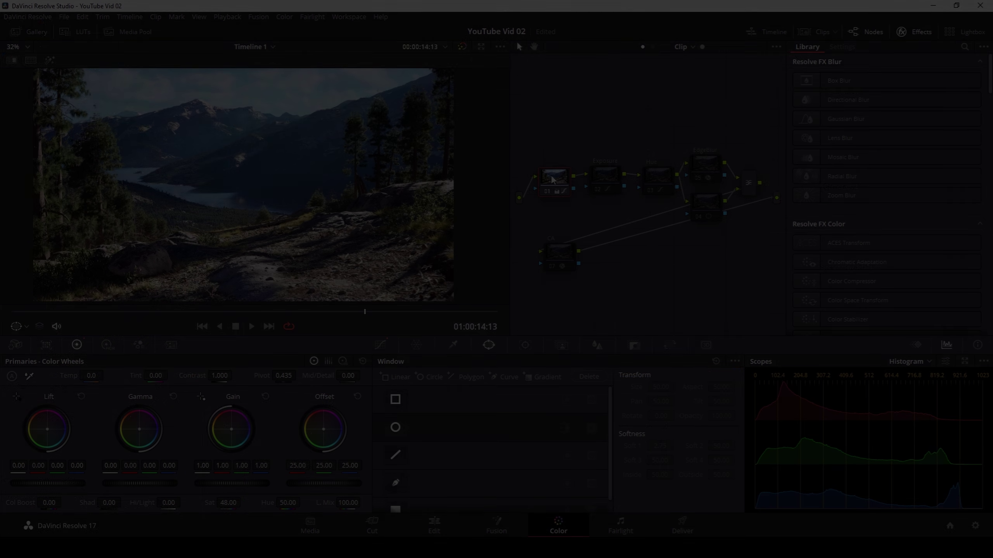
Step: Switch to the DaVinci Resolve color grade, enable the Exposure and Hue nodes, and inspect the mountains up close
left_click(654, 179)
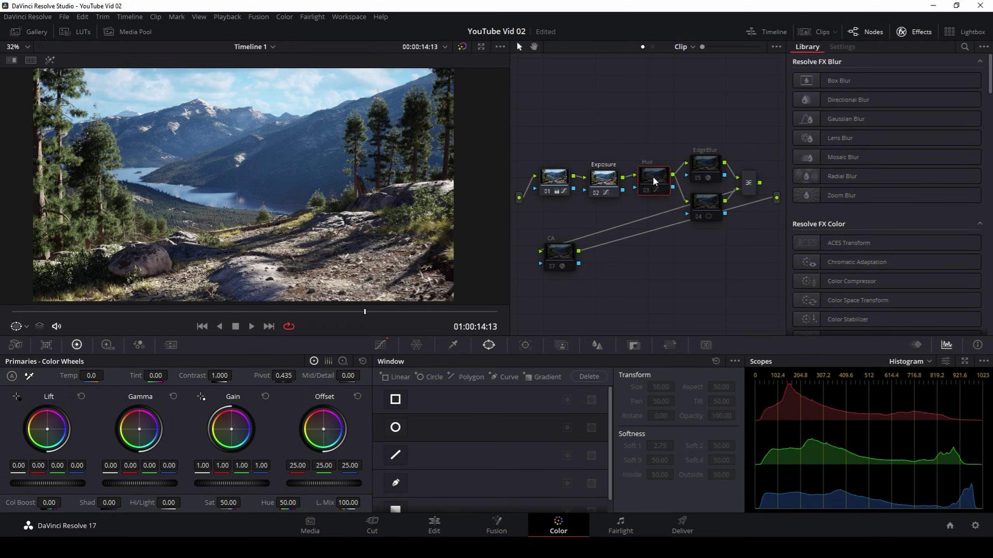
scroll(238, 194, "up", 5)
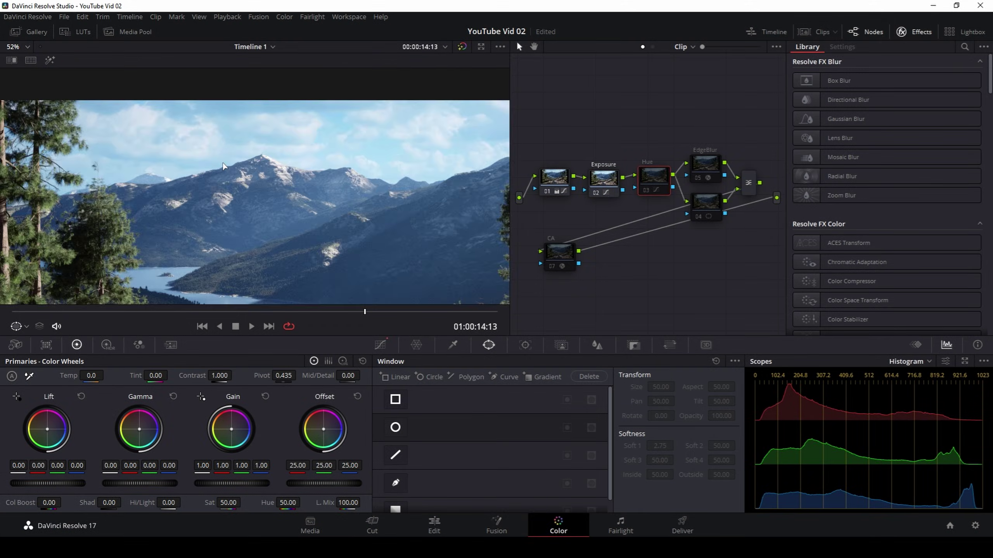
scroll(237, 194, "down", 5)
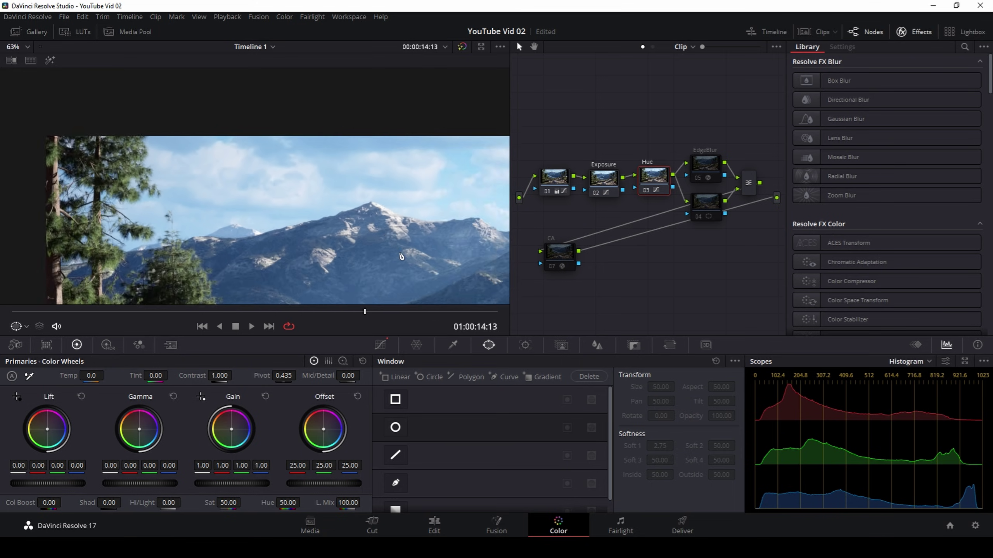
Step: Enable the EdgeBlur node with its Radial Blur and the circular-window node 04 beneath it
left_click(700, 178)
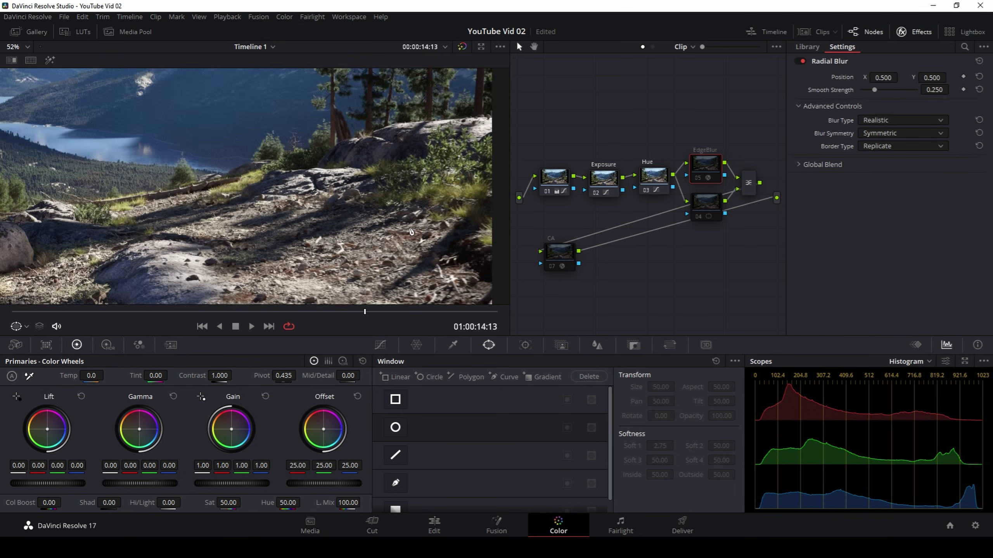
left_click(701, 177)
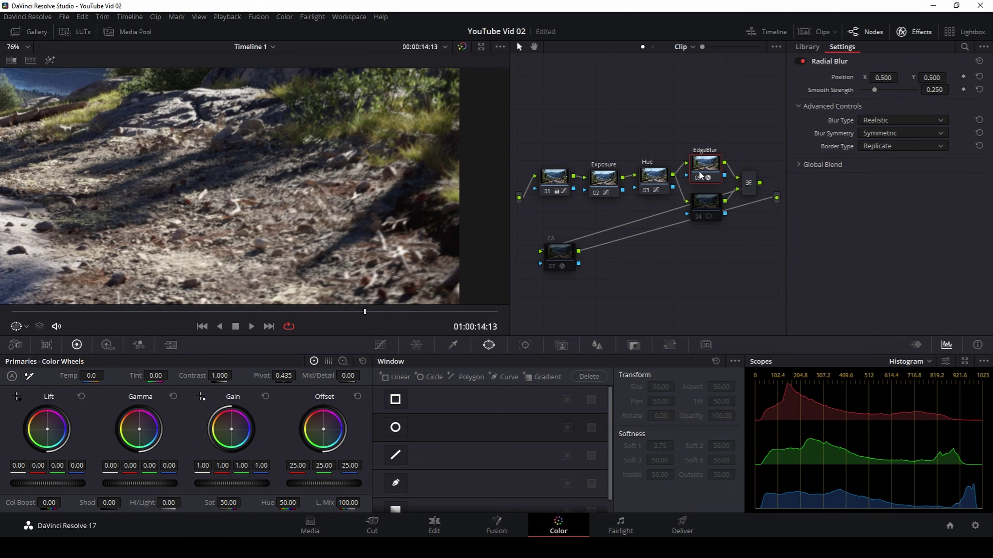
left_click(698, 219)
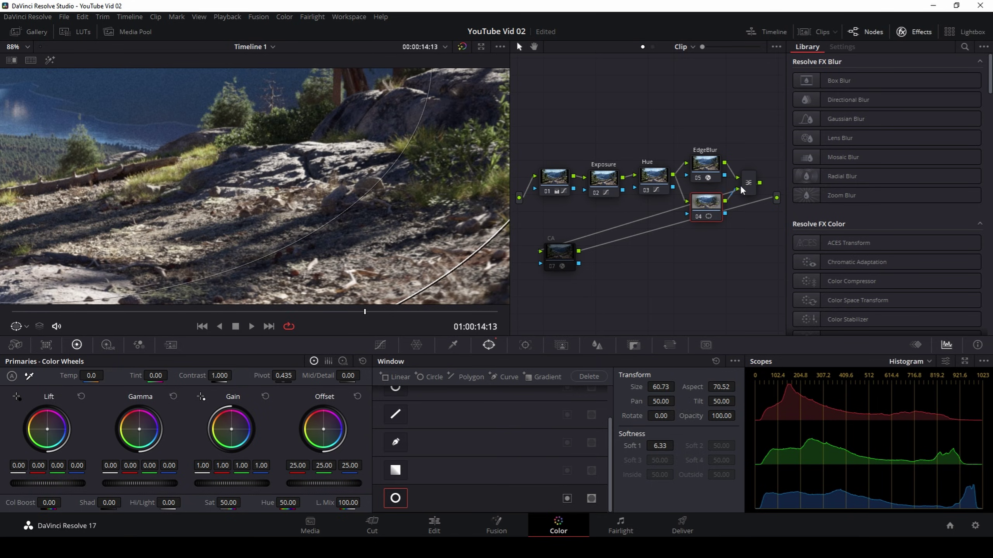
Step: Enable the CA node, shift it slightly sideways in the node graph, and inspect the colour fringing in the foreground
left_click_drag(558, 254, 578, 255)
scroll(353, 237, "up", 4)
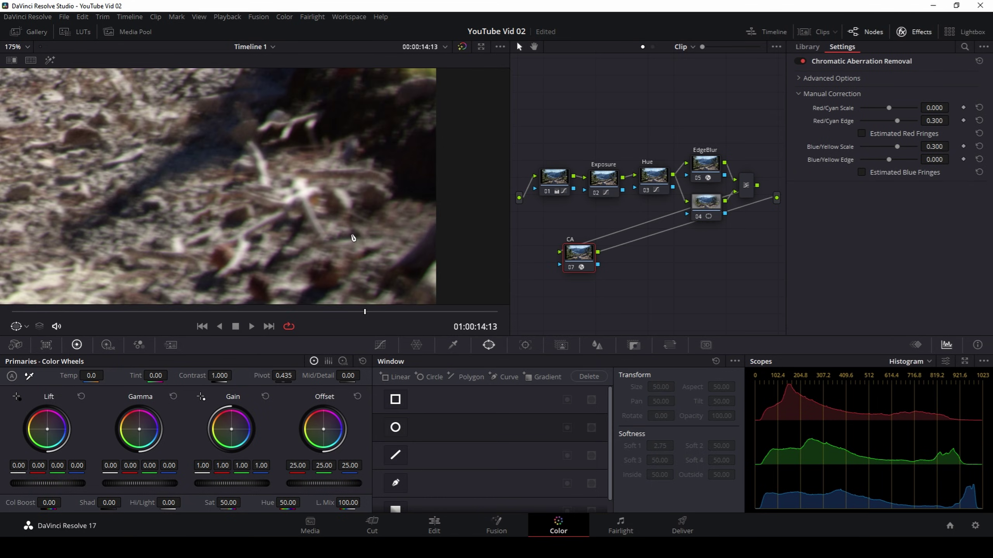
scroll(357, 238, "down", 6)
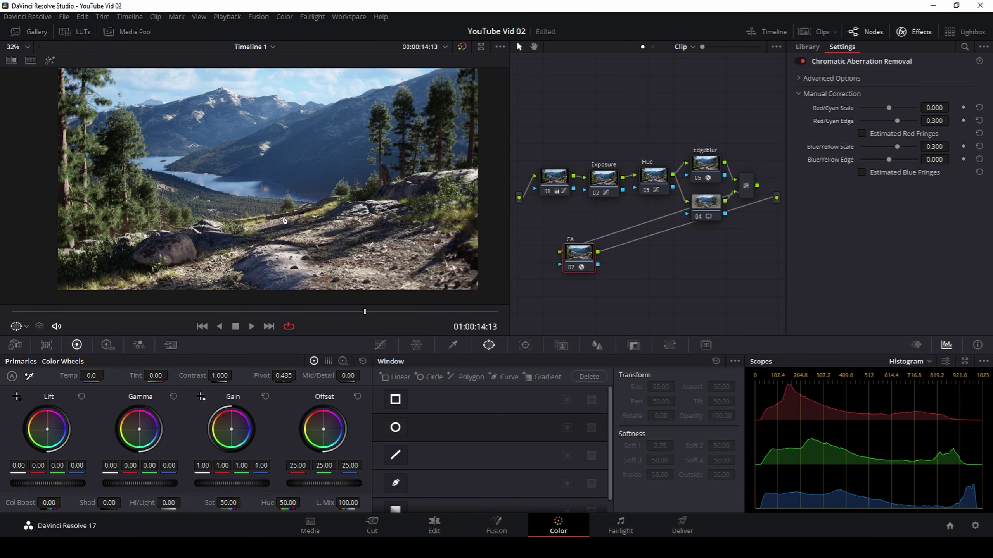